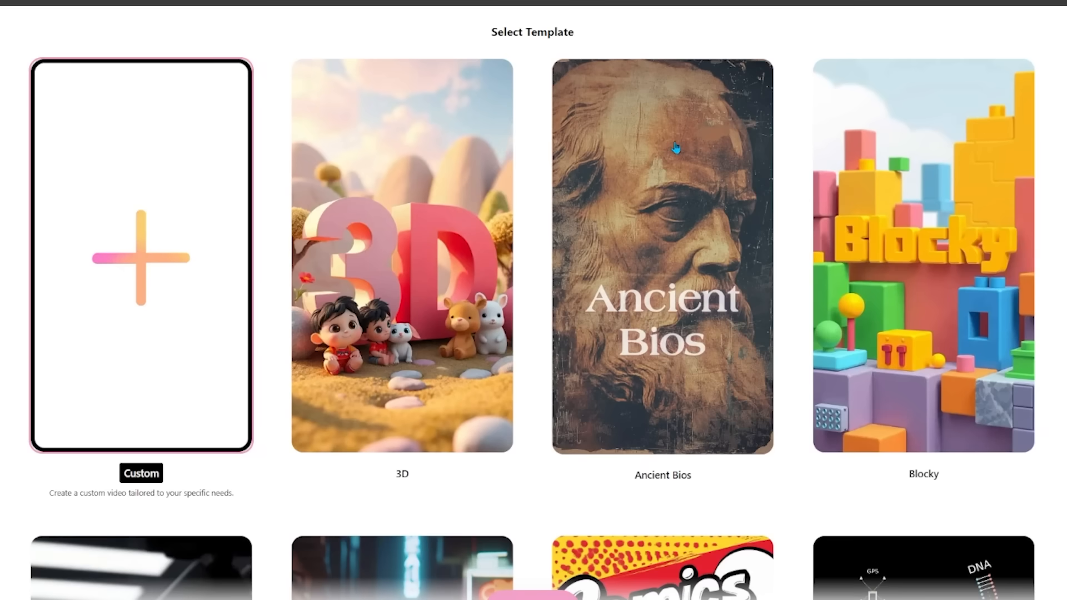
Choose the Product Marketing template for the new video and continue to its settings
scroll(533, 300, "down", 10)
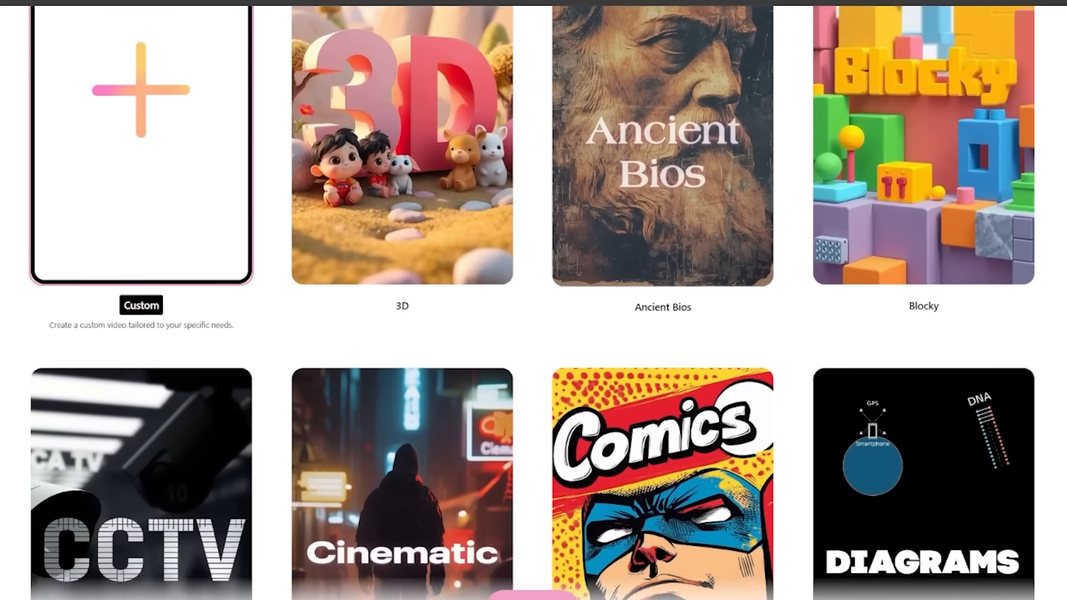
scroll(404, 198, "down", 8)
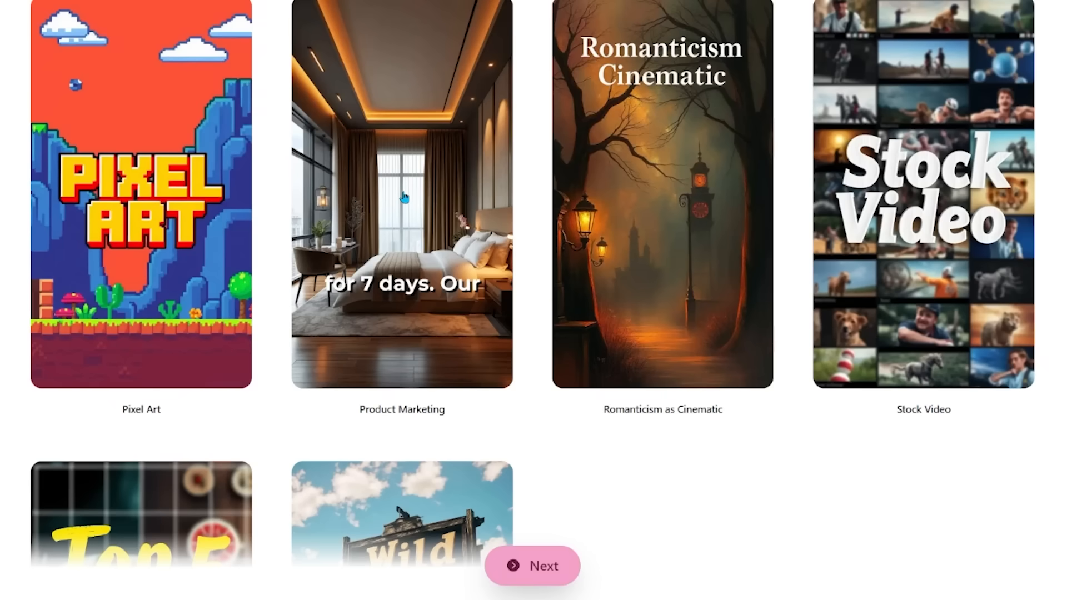
left_click(405, 198)
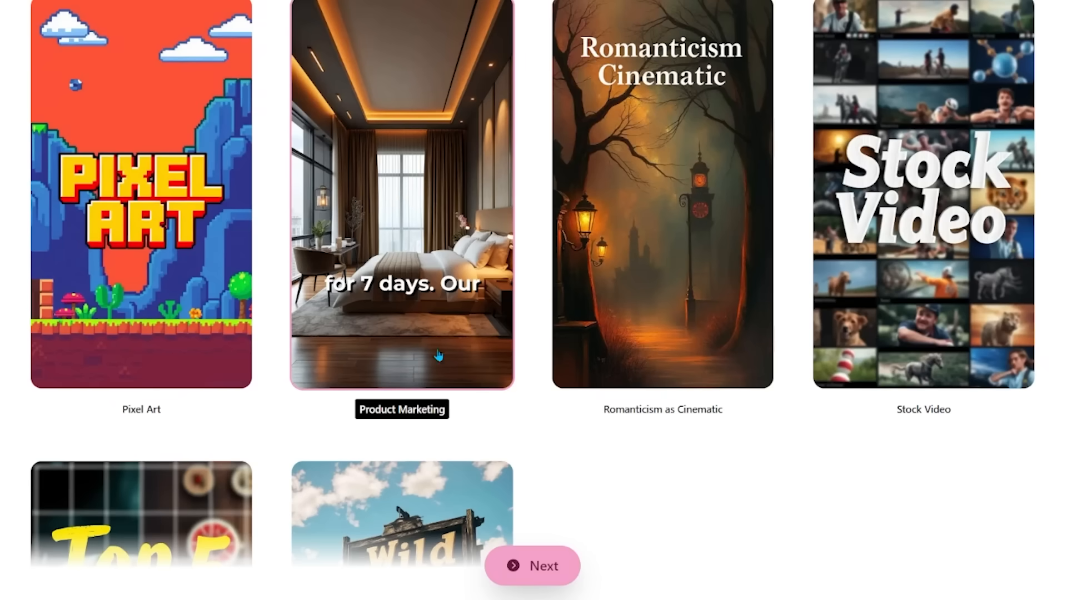
left_click(539, 568)
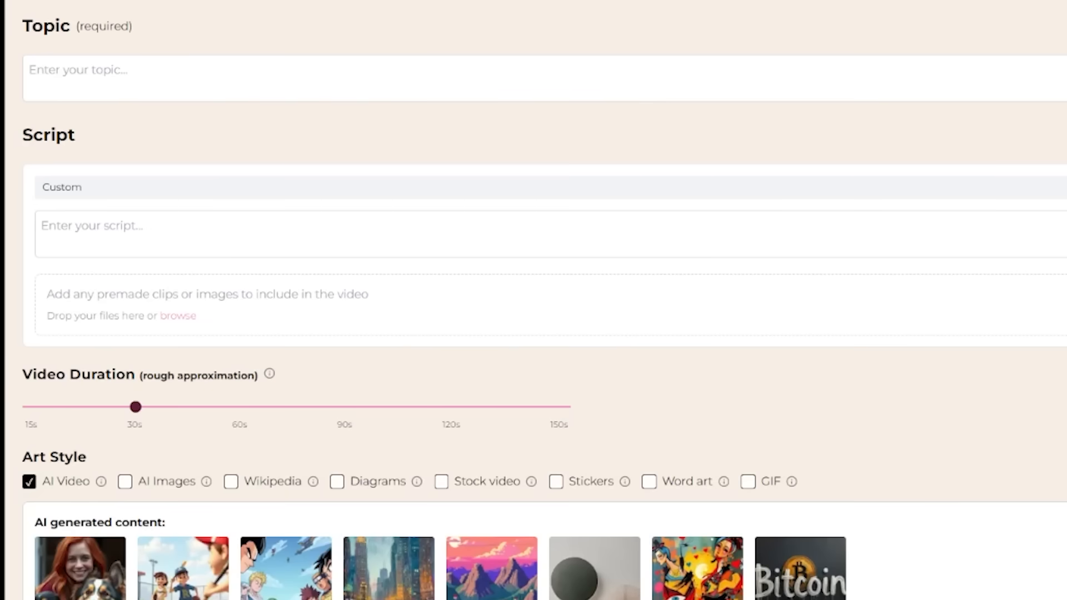
Enter "Close-up shot of a Perfume Bottle." as the video topic
left_click(174, 79)
type("Close")
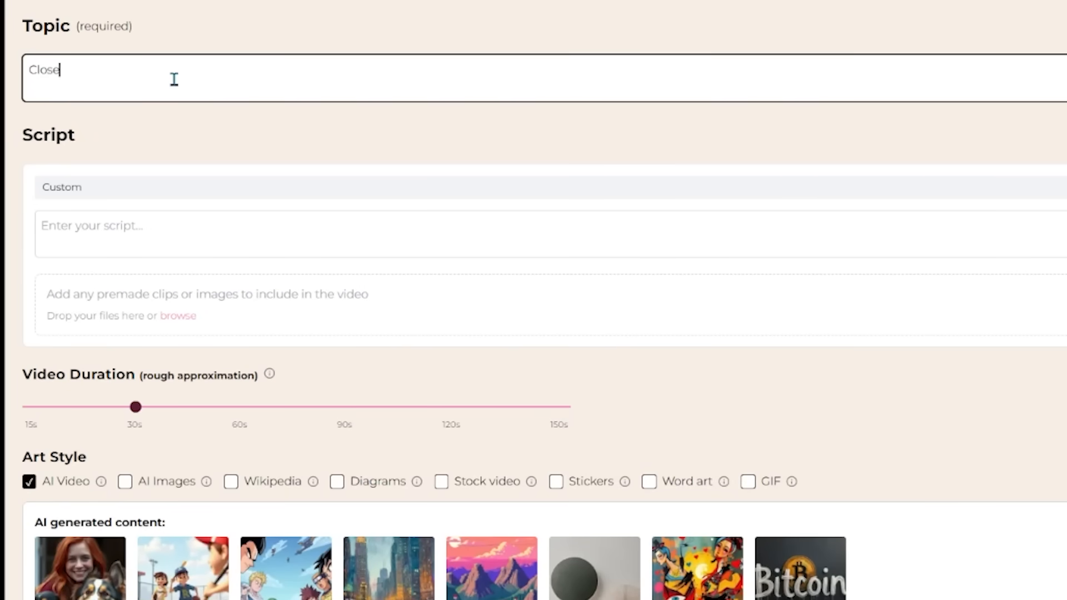
type("-up shot of a Perfume ")
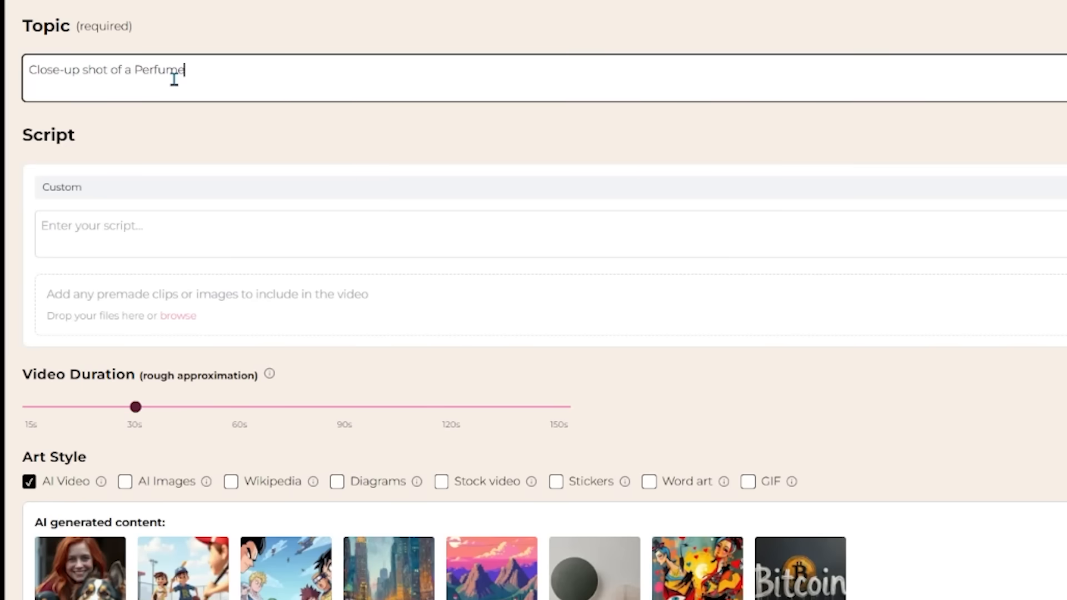
type("Bottle.")
left_click(174, 242)
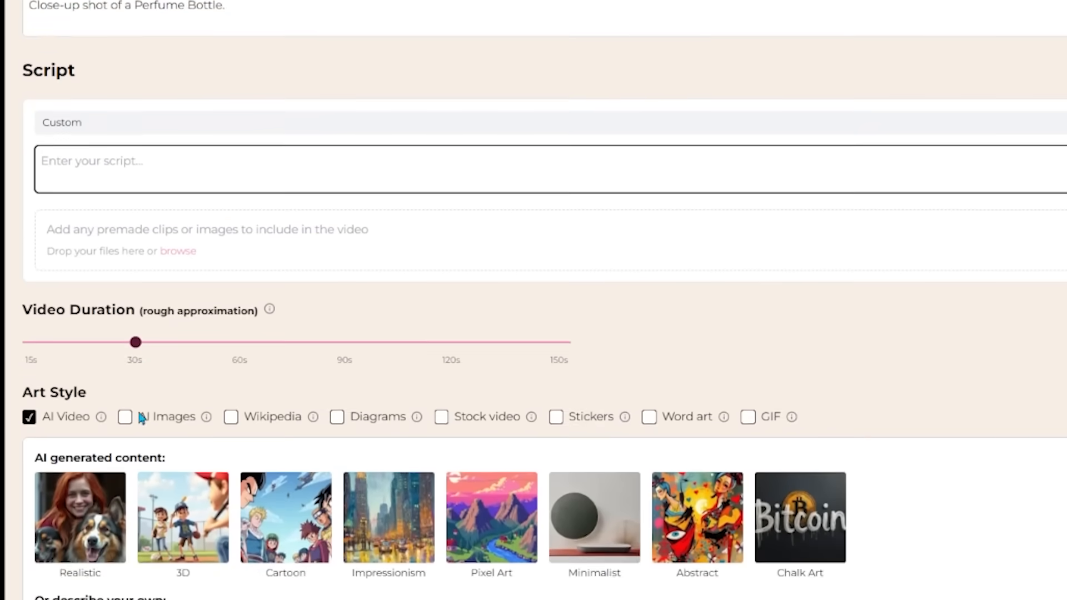
Set the art style of the AI generated content to Minimalist
scroll(34, 389, "down", 1)
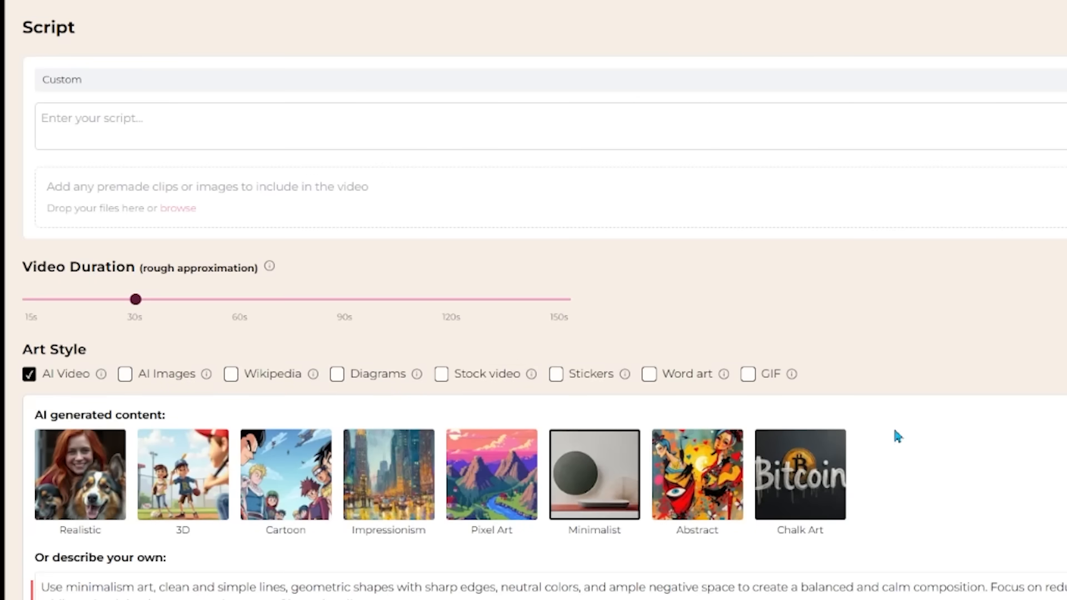
scroll(166, 353, "down", 2)
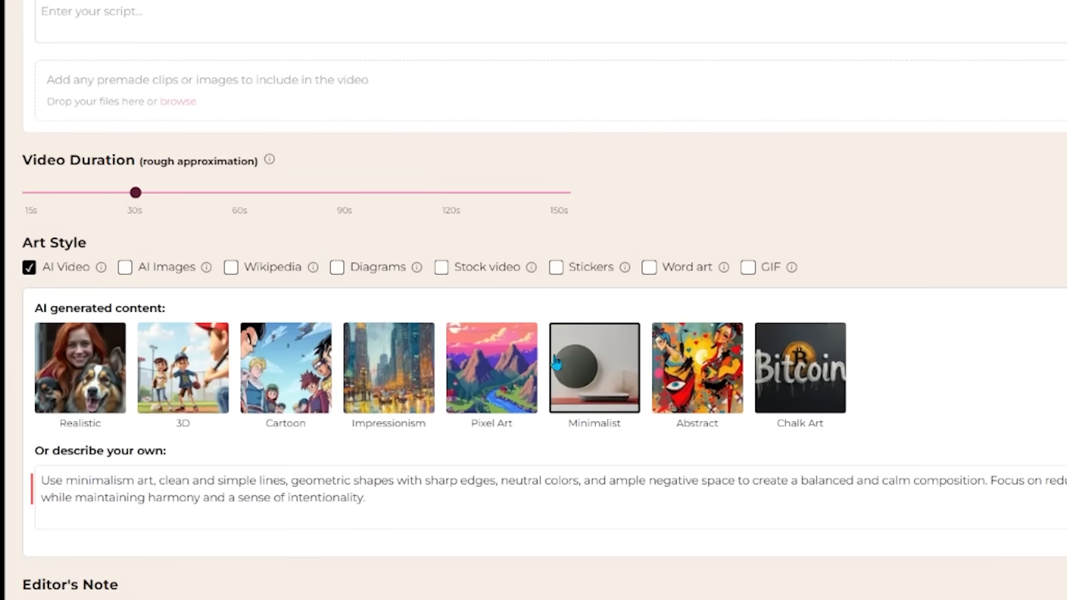
scroll(419, 464, "down", 1)
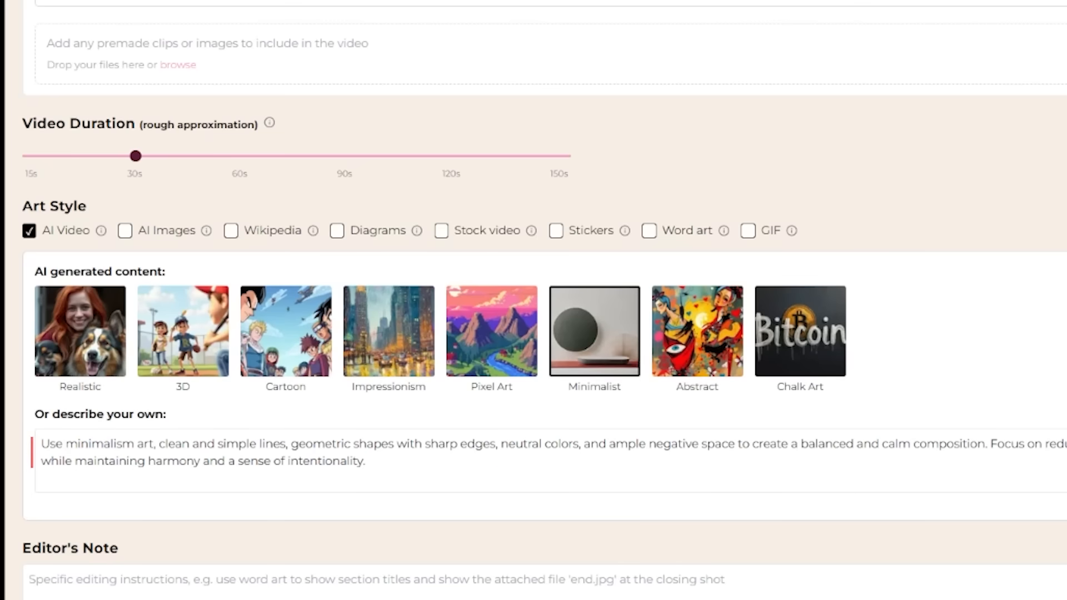
Write the editor's note "Close-up shot of a perfume bottle, aesthetic." followed by a separate line "NO word art, NO text overlay."
scroll(318, 509, "down", 2)
left_click(318, 510)
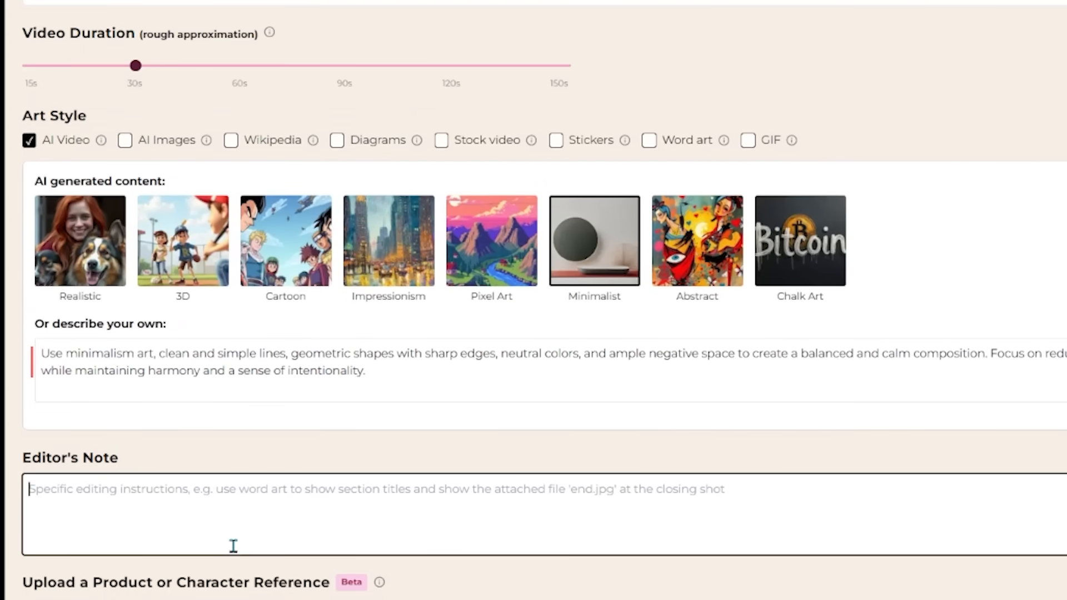
type("Close-up shot of")
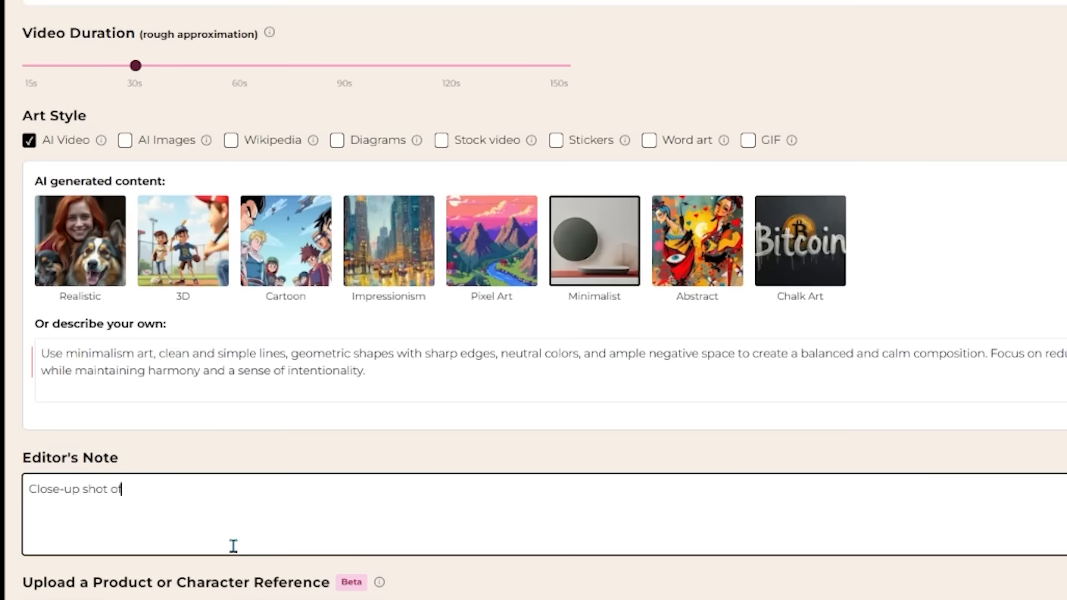
type(" a perfume pottle, aesthetic.")
key("Return")
key("Return")
type("N")
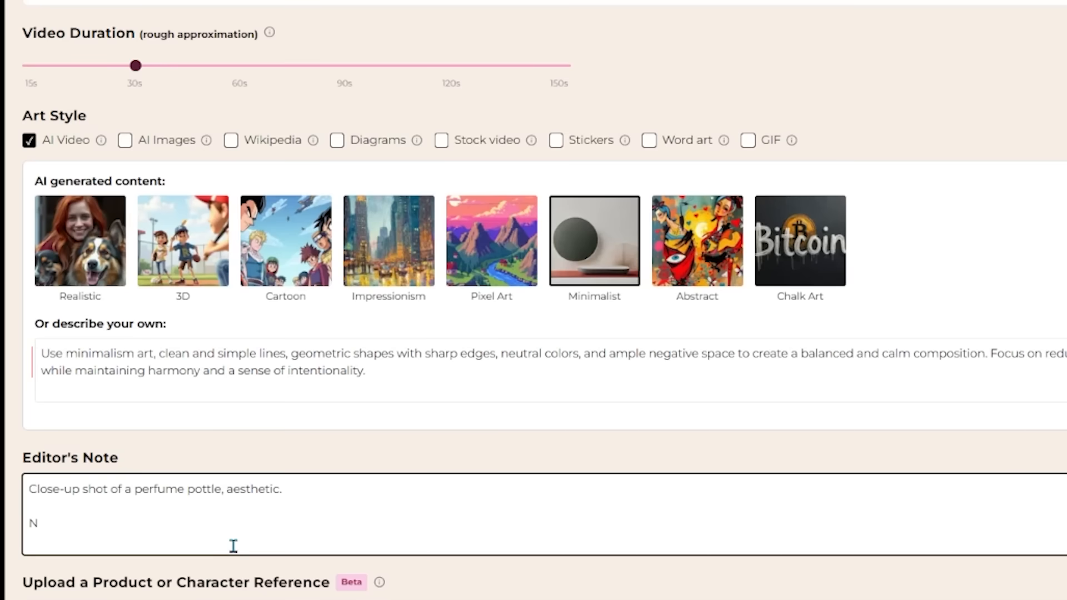
type("O word art, NO text overlay.")
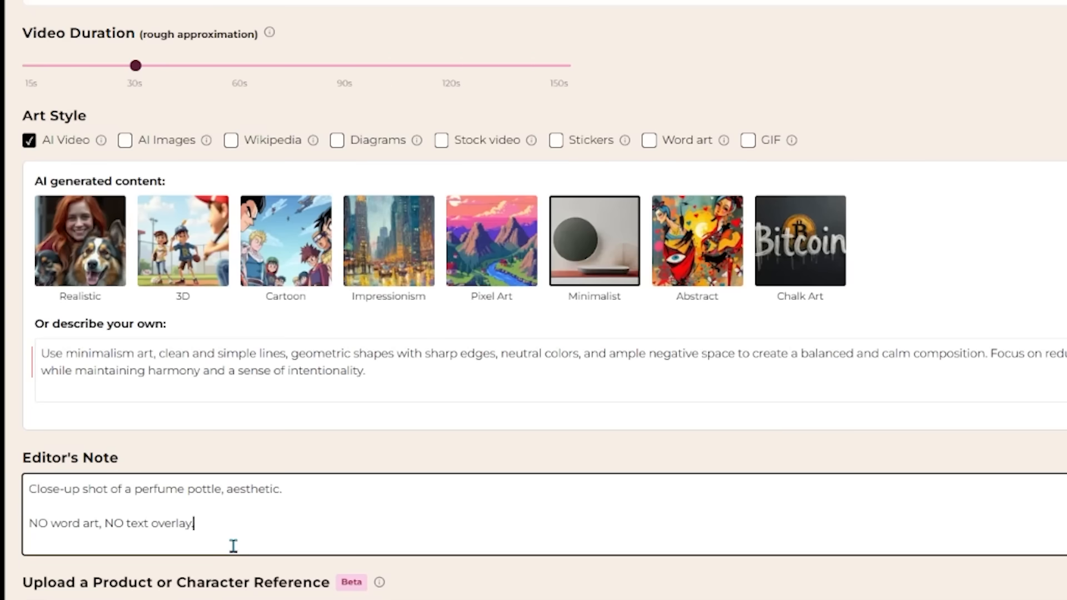
Set the video orientation to Portrait and turn its captions off
scroll(312, 557, "down", 5)
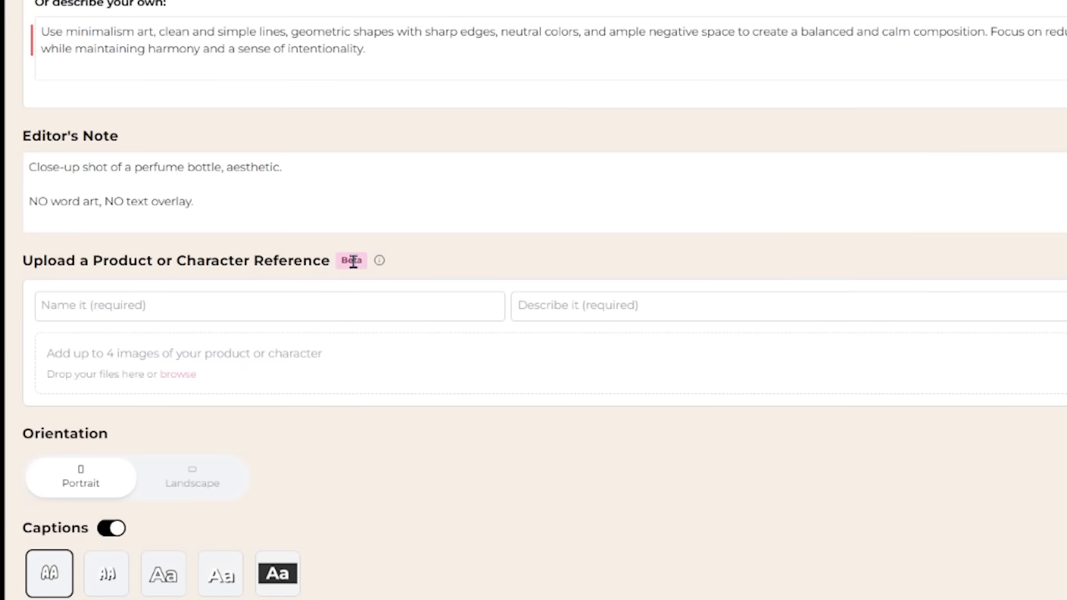
scroll(440, 483, "down", 3)
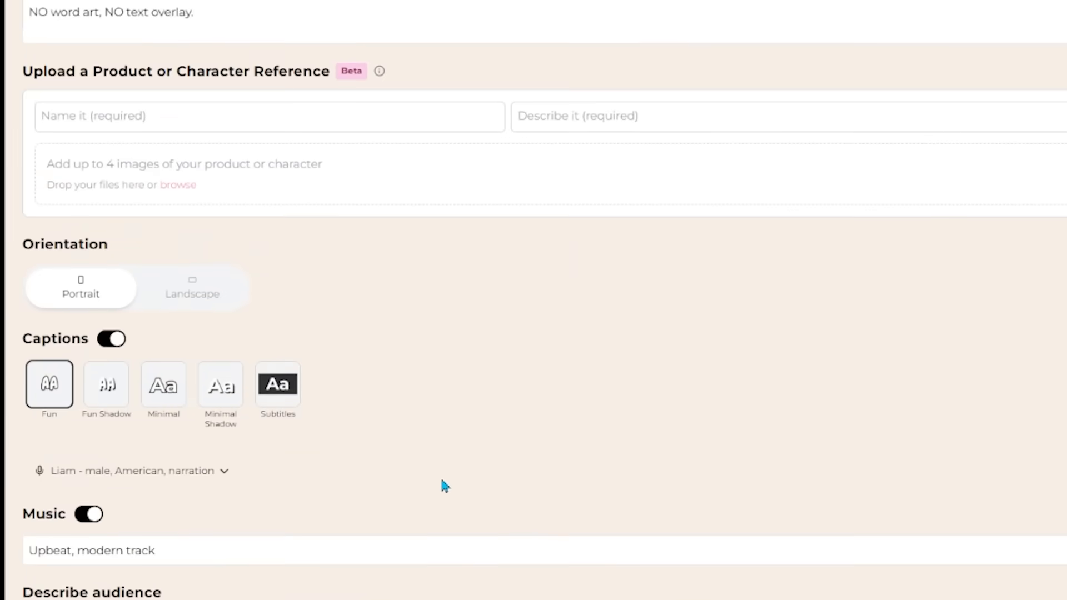
scroll(236, 334, "up", 2)
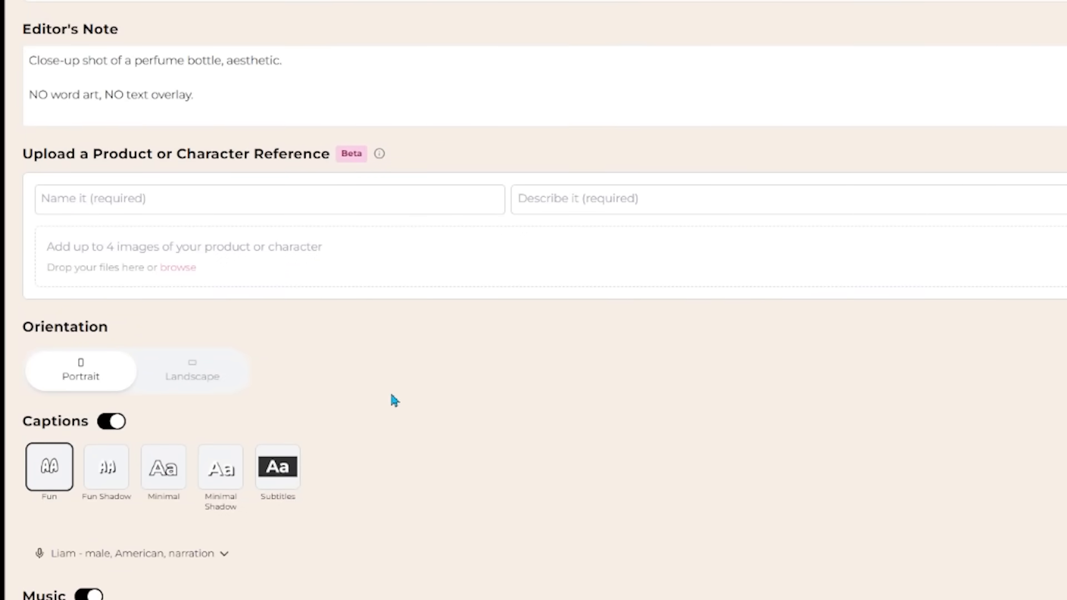
scroll(392, 395, "down", 2)
left_click(179, 266)
left_click(100, 270)
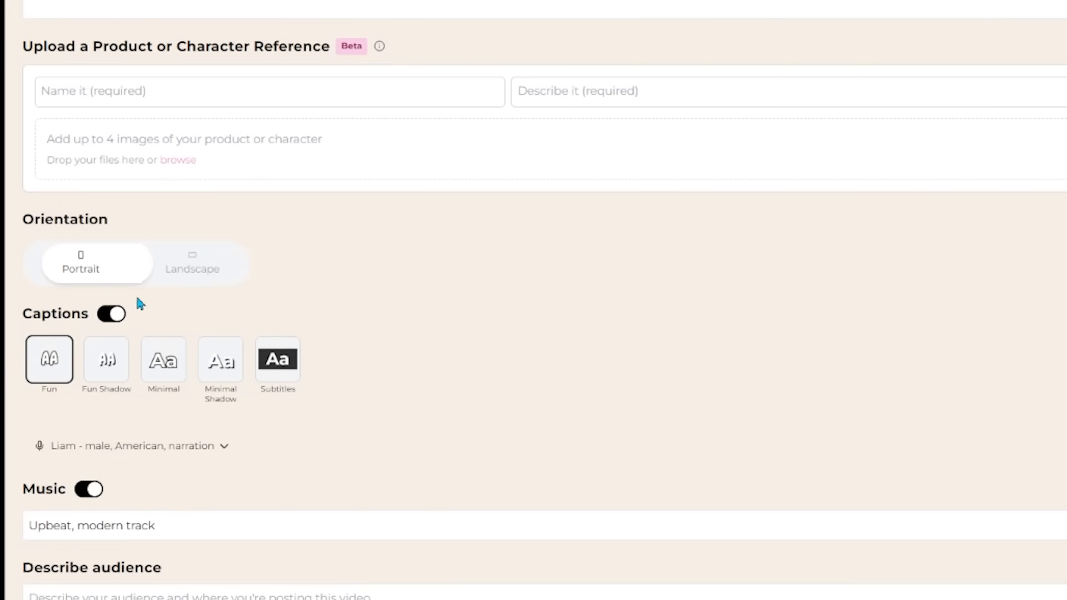
left_click(113, 314)
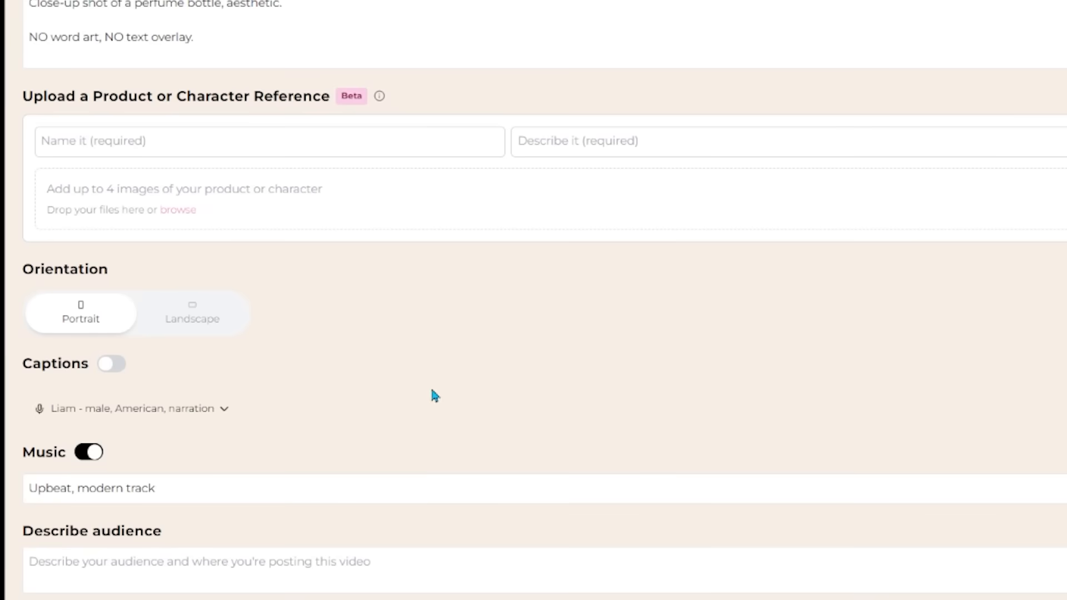
Change the narration voice to Daniel - male, British, news
left_click(151, 416)
scroll(167, 303, "up", 5)
left_click(123, 339)
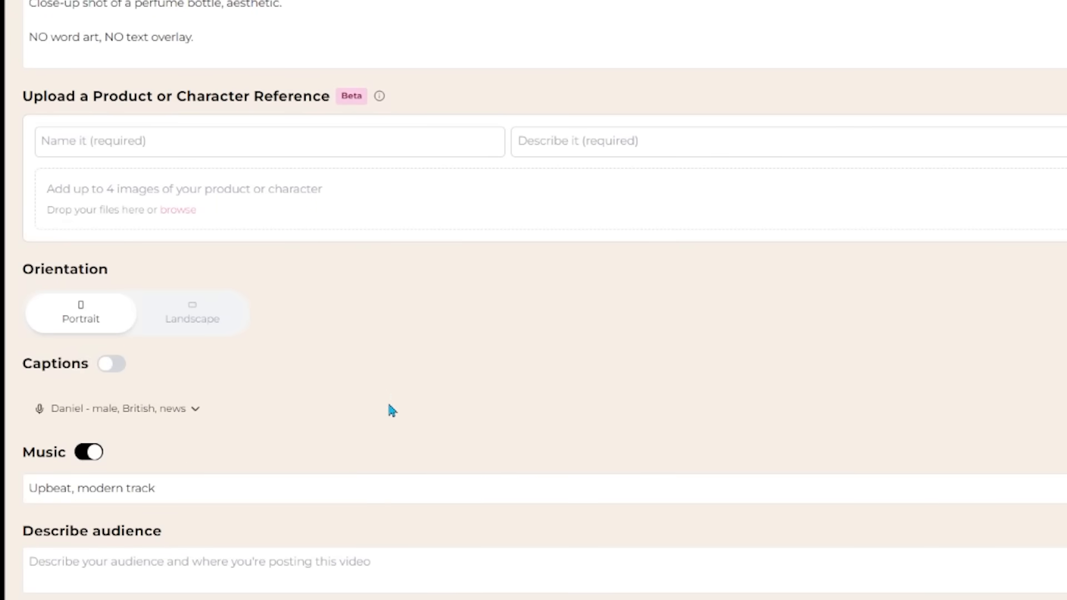
Check the music, audience and remaining video settings and generate the video
double_click(165, 495)
left_click(273, 451)
left_click(269, 566)
scroll(533, 300, "up", 5)
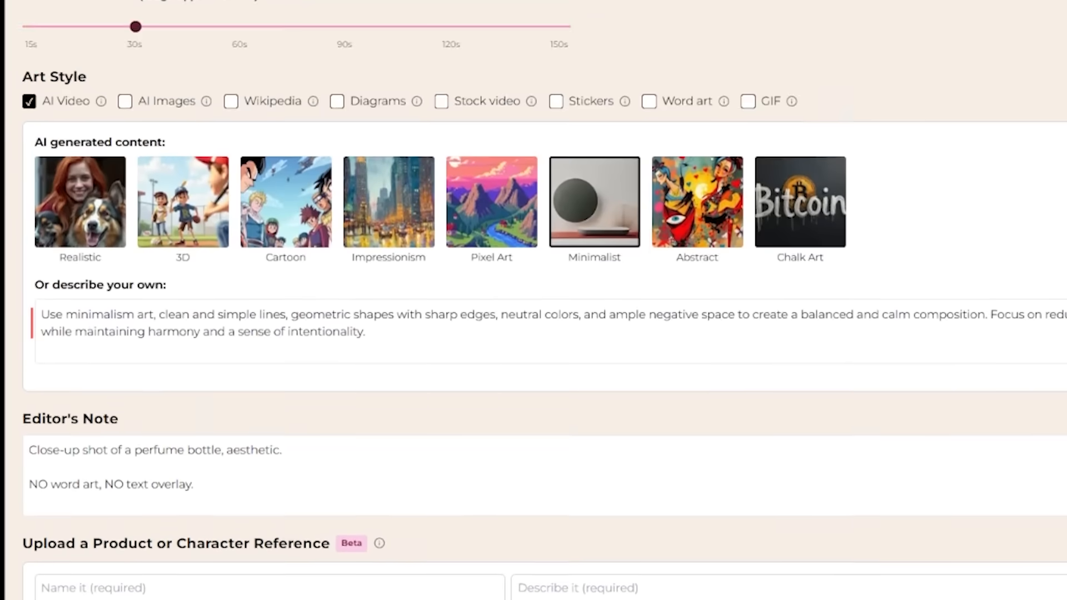
scroll(534, 300, "down", 5)
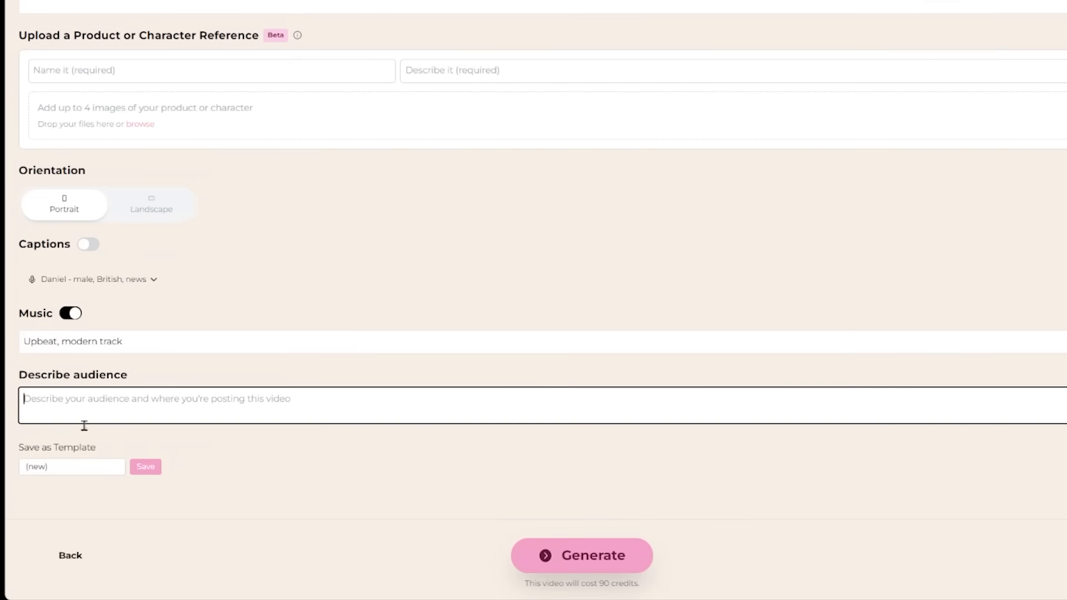
left_click(595, 562)
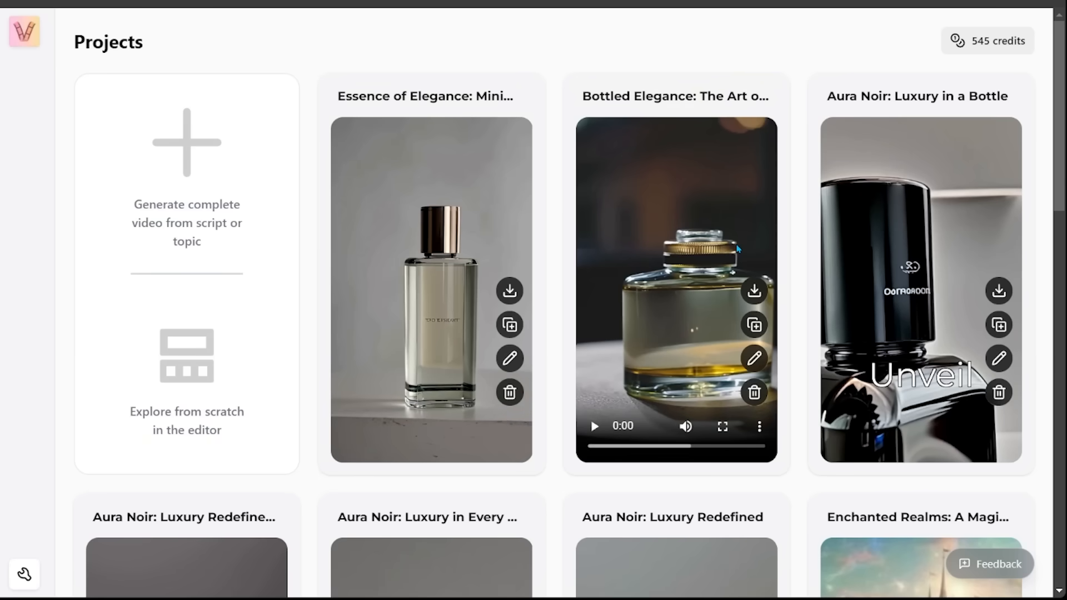
Open the "Bottled Elegance" project for editing and preview the visuals in its media library one by one
left_click(751, 360)
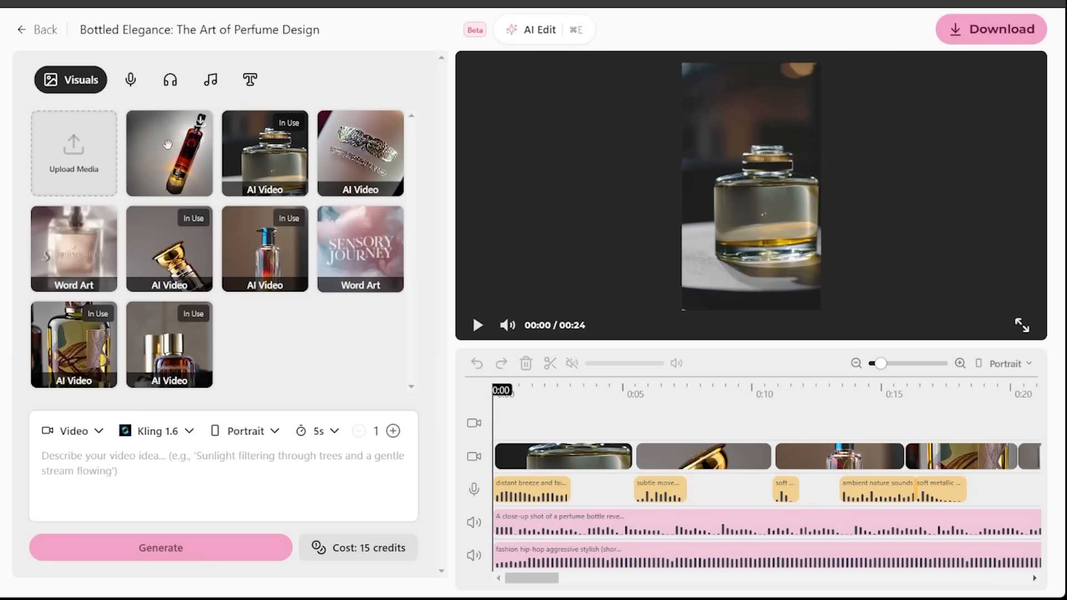
left_click(179, 161)
left_click(270, 163)
left_click(360, 152)
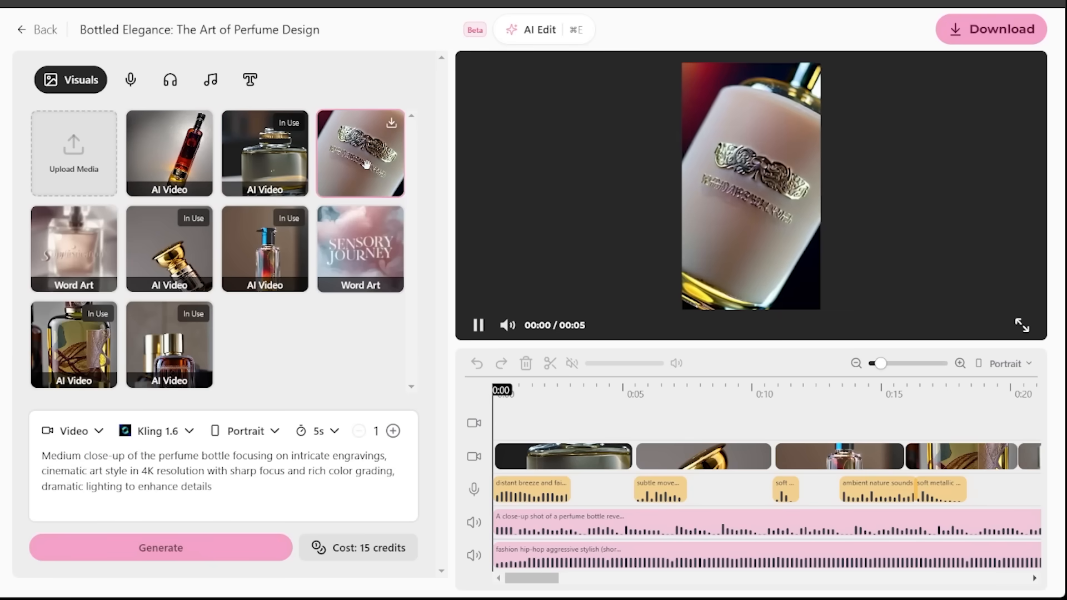
left_click(169, 250)
left_click(265, 250)
left_click(338, 256)
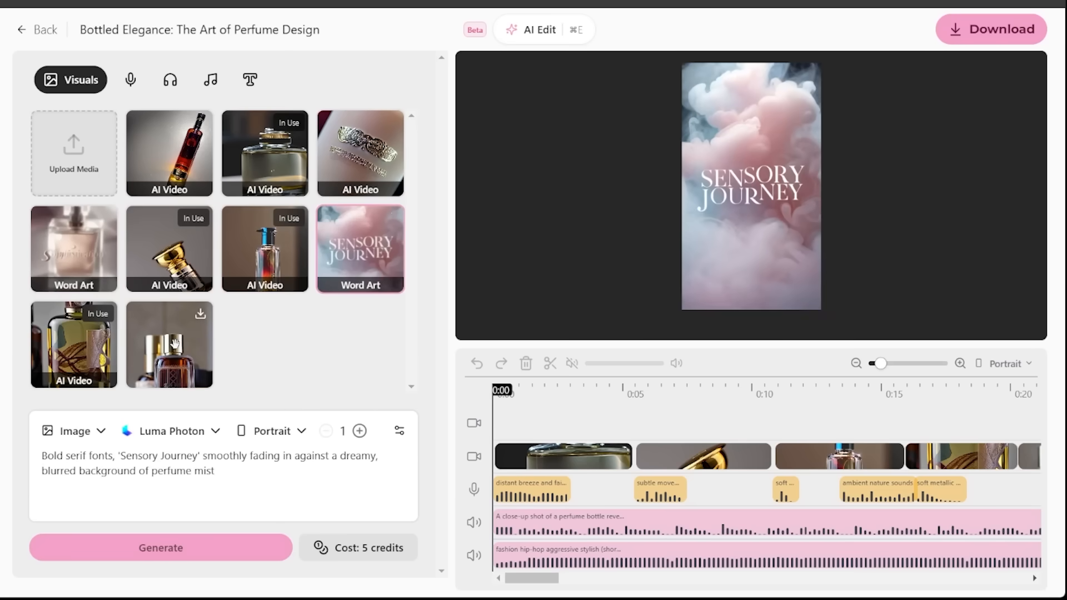
left_click(169, 342)
left_click(74, 342)
left_click(170, 162)
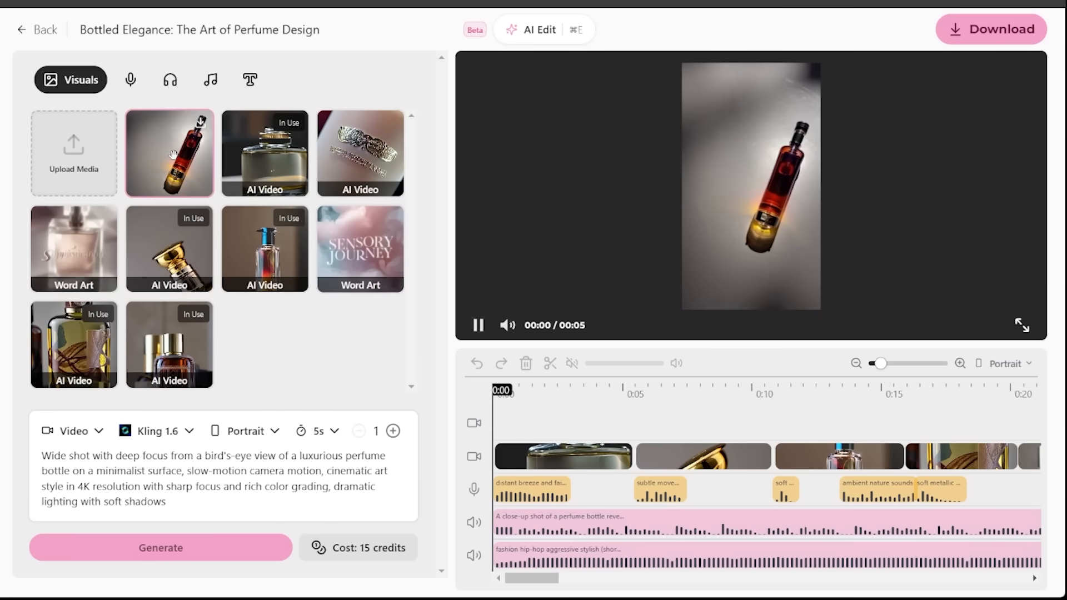
Preview the clip of the blue-capped perfume bottle in full screen and return to the editor
left_click(275, 262)
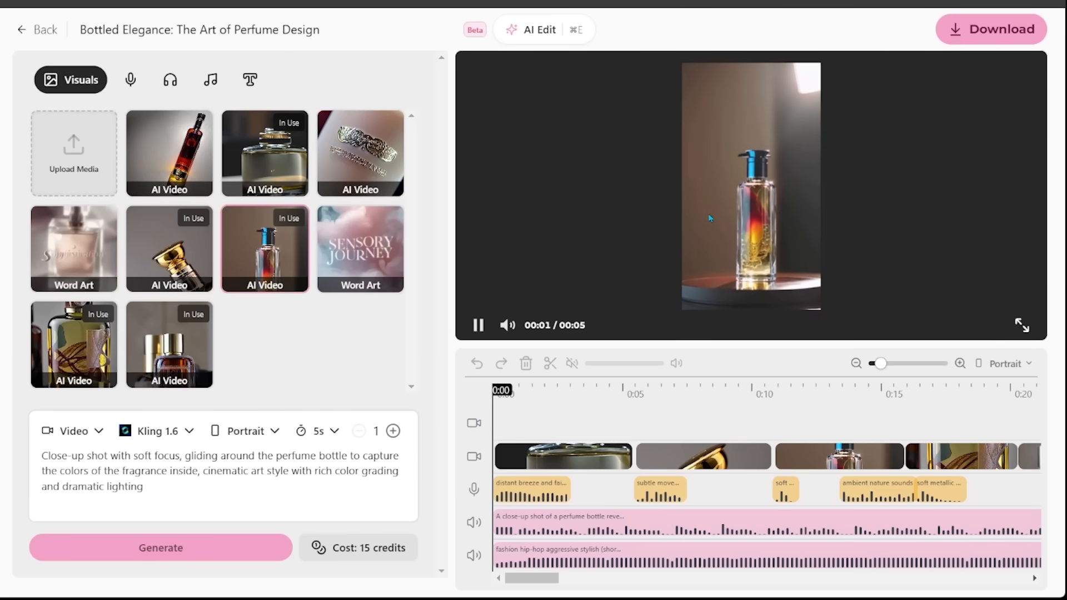
left_click(1022, 326)
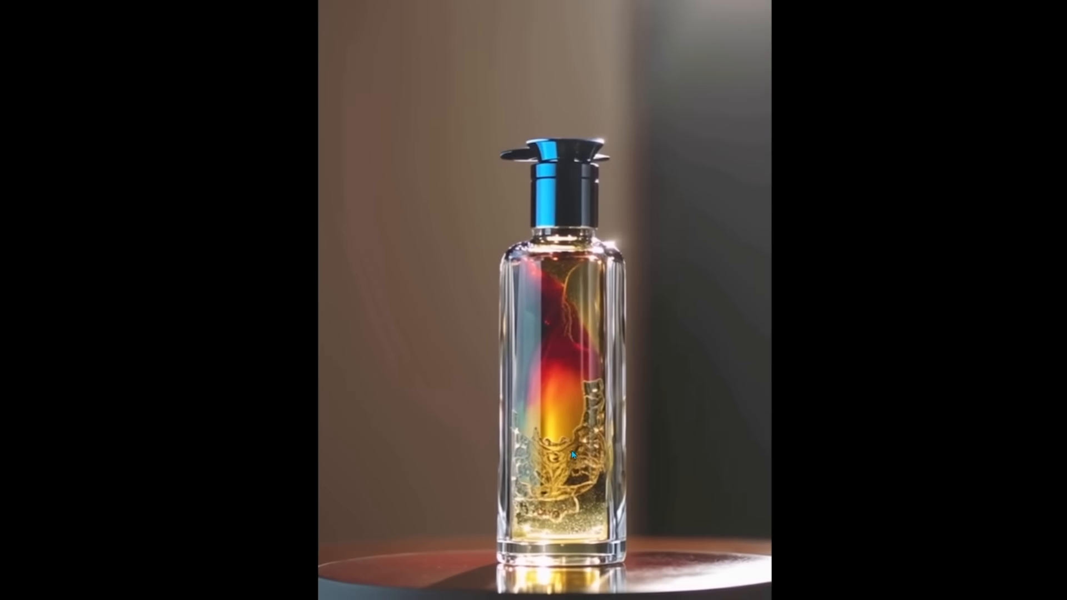
key("Escape")
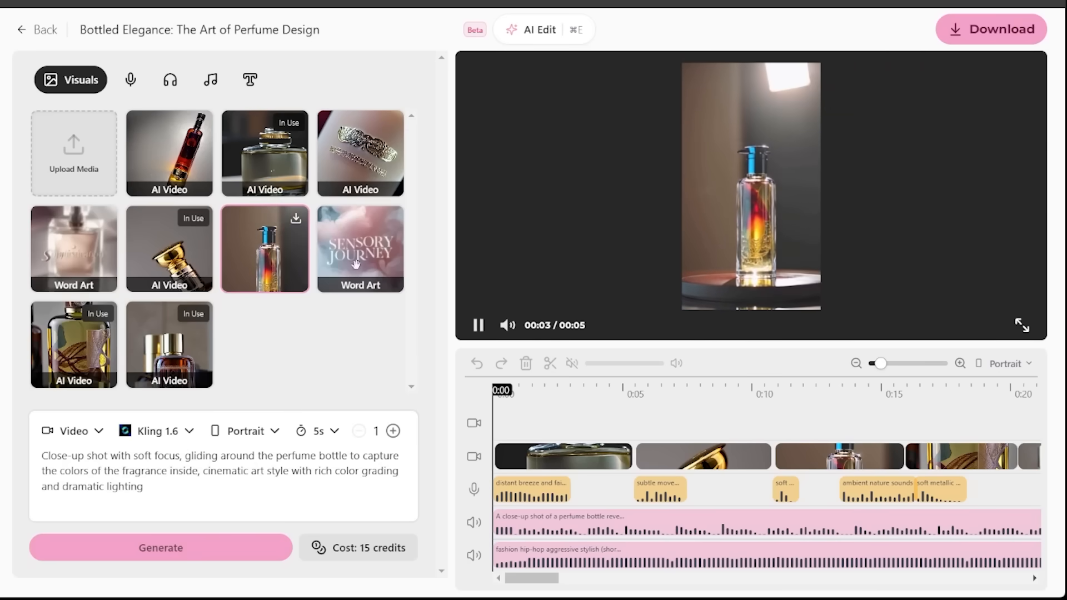
Examine the prompt of the blue-capped bottle clip and the video generation models available for it
left_click_drag(148, 493, 20, 464)
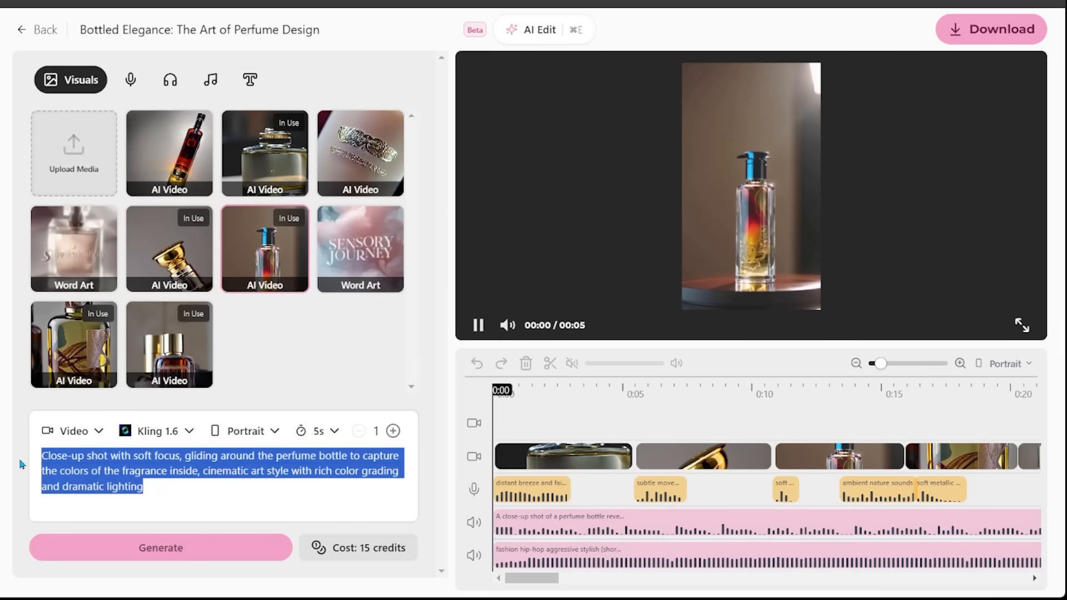
left_click(176, 496)
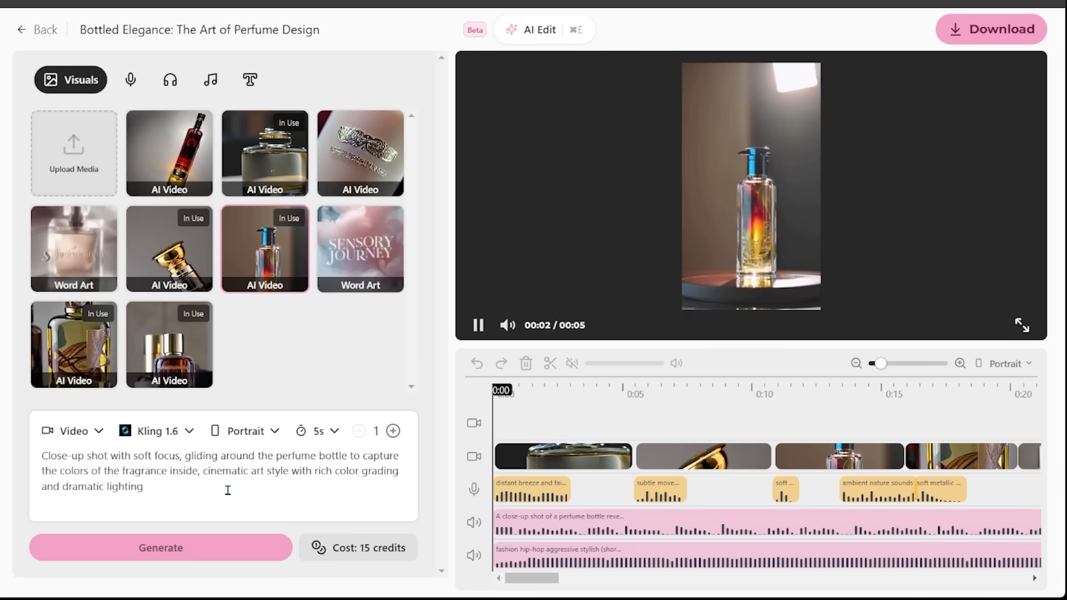
left_click(157, 430)
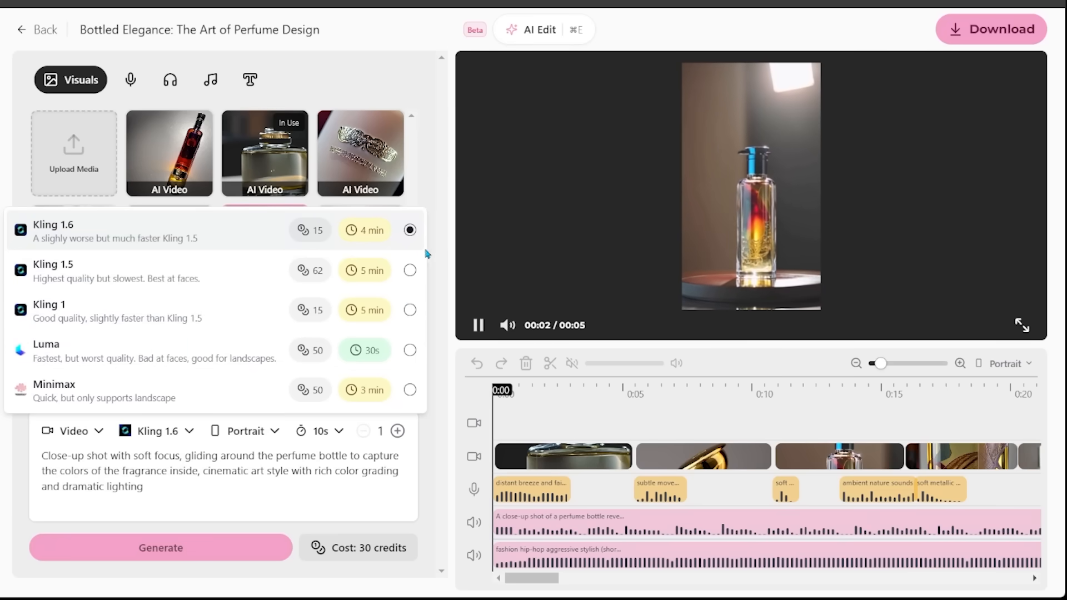
left_click(414, 491)
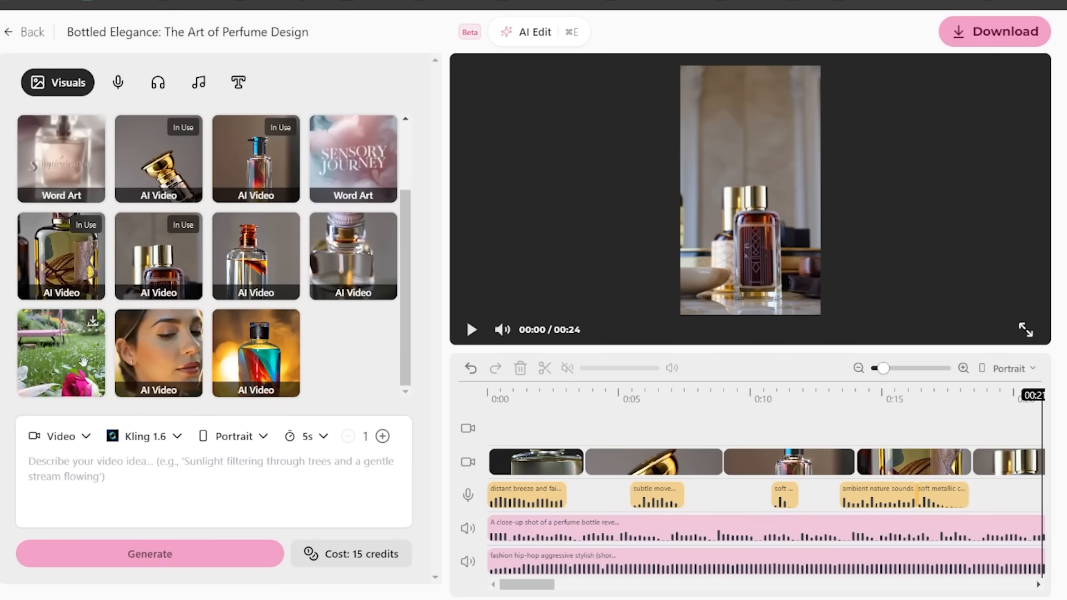
Preview the generated garden, woman's face and golden-lit perfume bottle clips
left_click(84, 364)
left_click(170, 358)
left_click(234, 356)
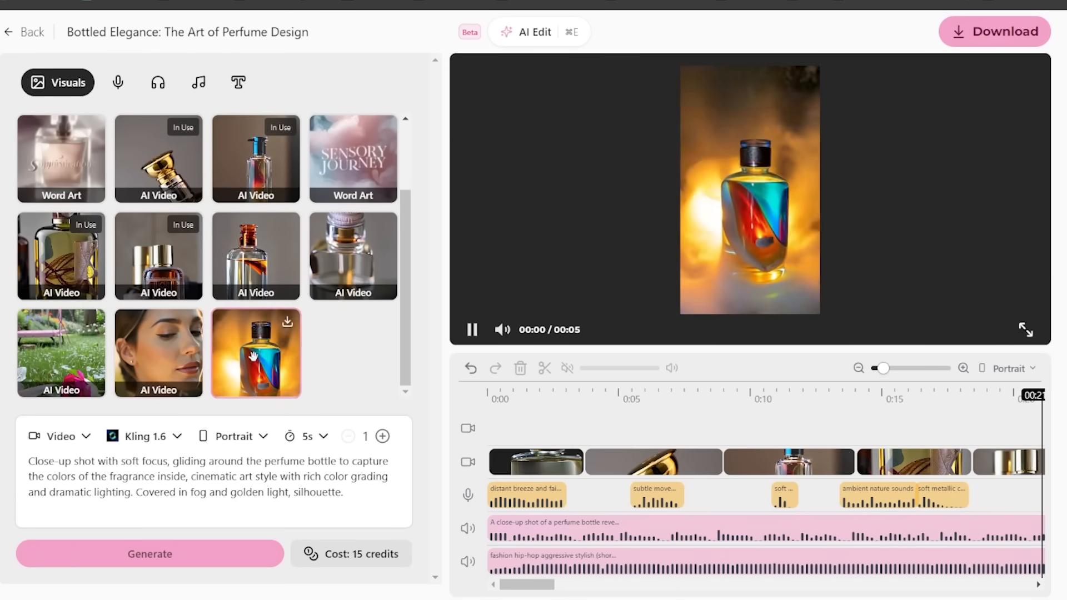
Preview the woman's face, golden-lit perfume bottle and garden clips once more and read their prompts
left_click(161, 355)
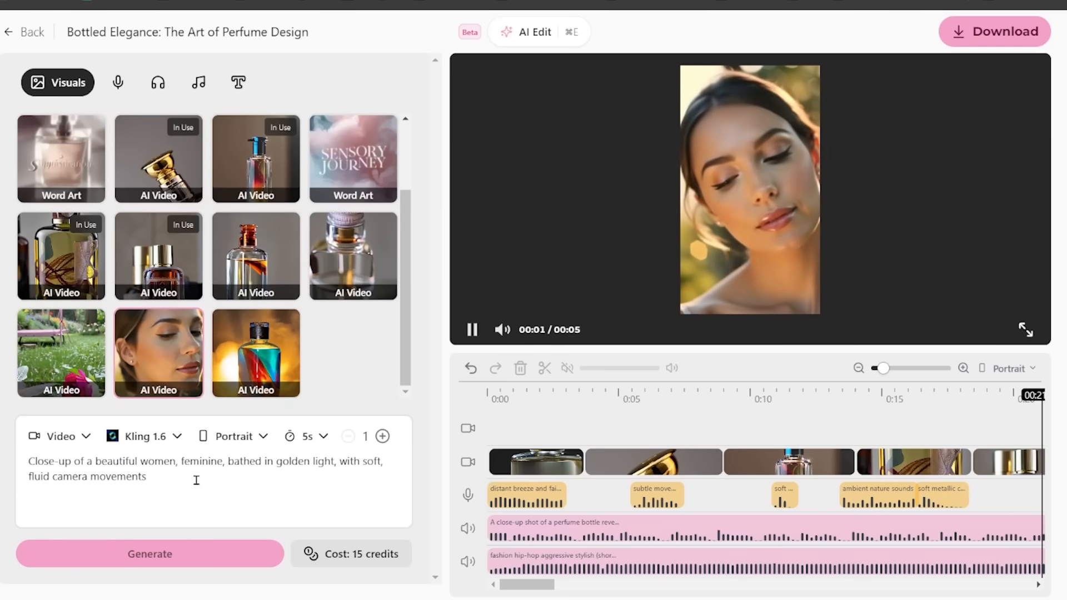
left_click(255, 355)
left_click(61, 355)
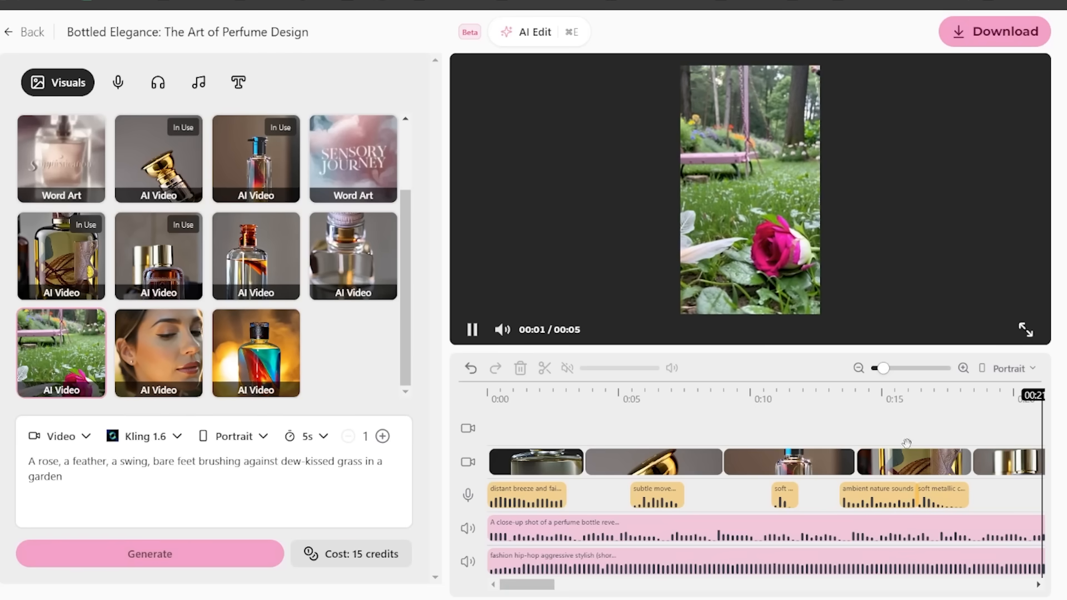
Delete all the original clips from the video track except the blue-capped perfume bottle clip
left_click(560, 462)
key("Delete")
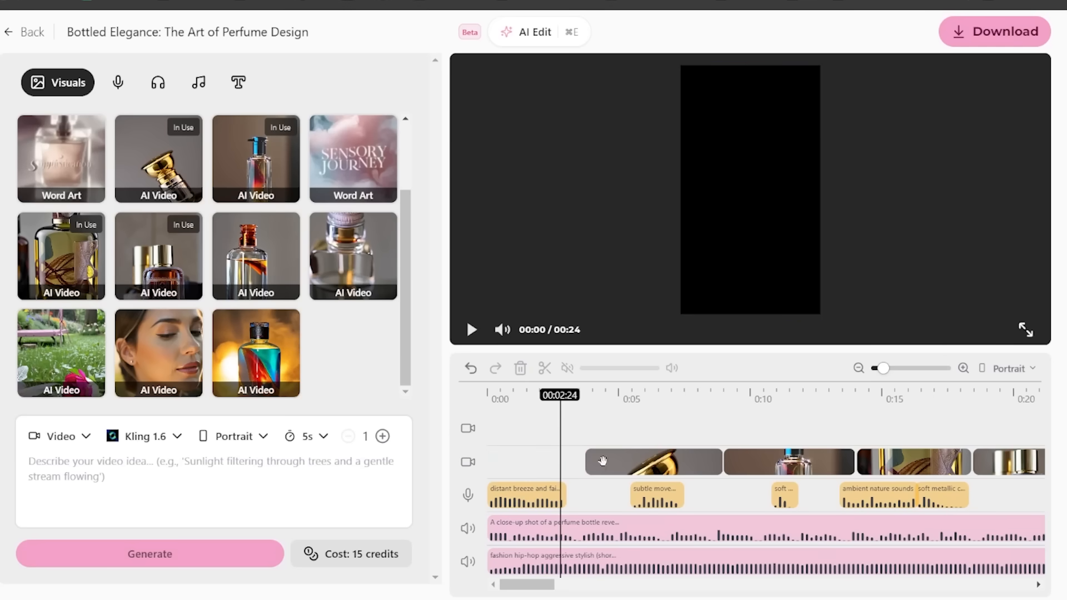
left_click_drag(568, 394, 650, 427)
left_click(651, 461)
key("Delete")
left_click_drag(538, 585, 556, 586)
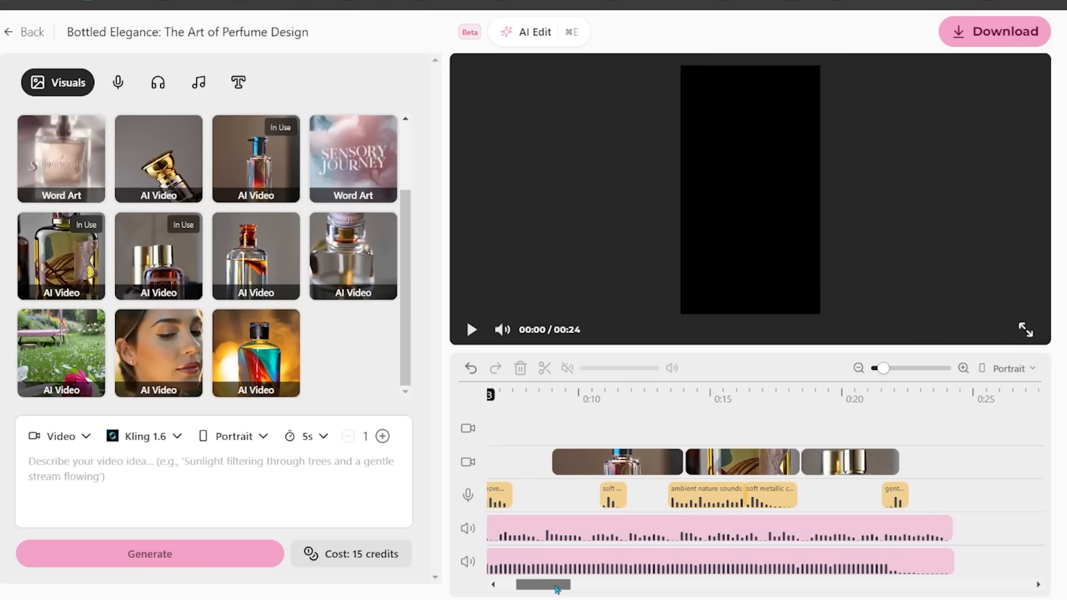
left_click_drag(606, 394, 835, 417)
left_click(735, 456)
key("Delete")
left_click(842, 458)
key("Delete")
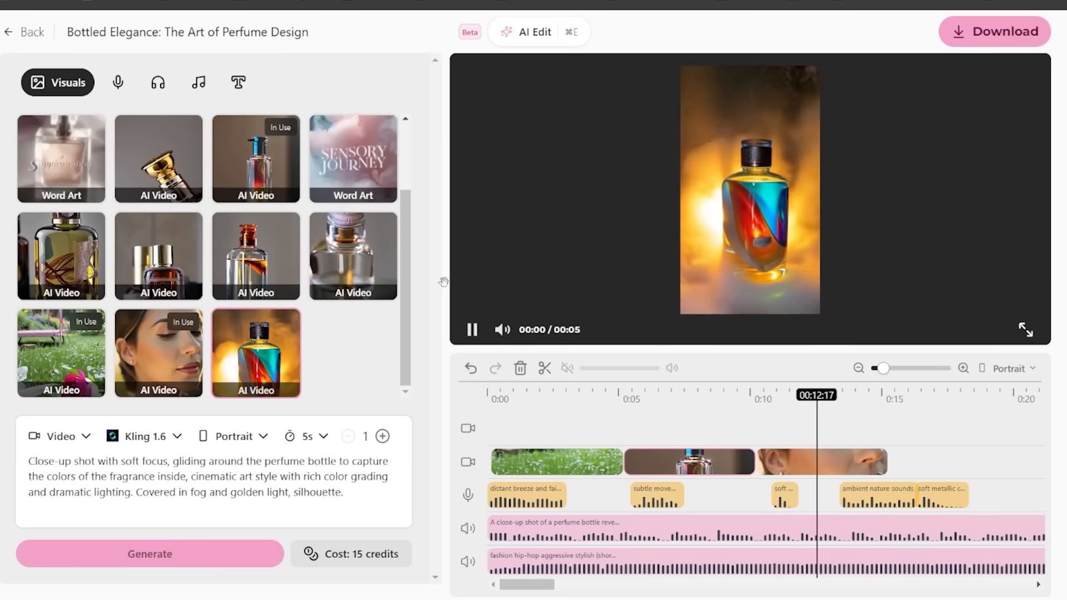
Add the golden-lit perfume bottle clip to the video track after the woman's face clip
left_click_drag(443, 281, 955, 462)
left_click_drag(820, 398, 905, 399)
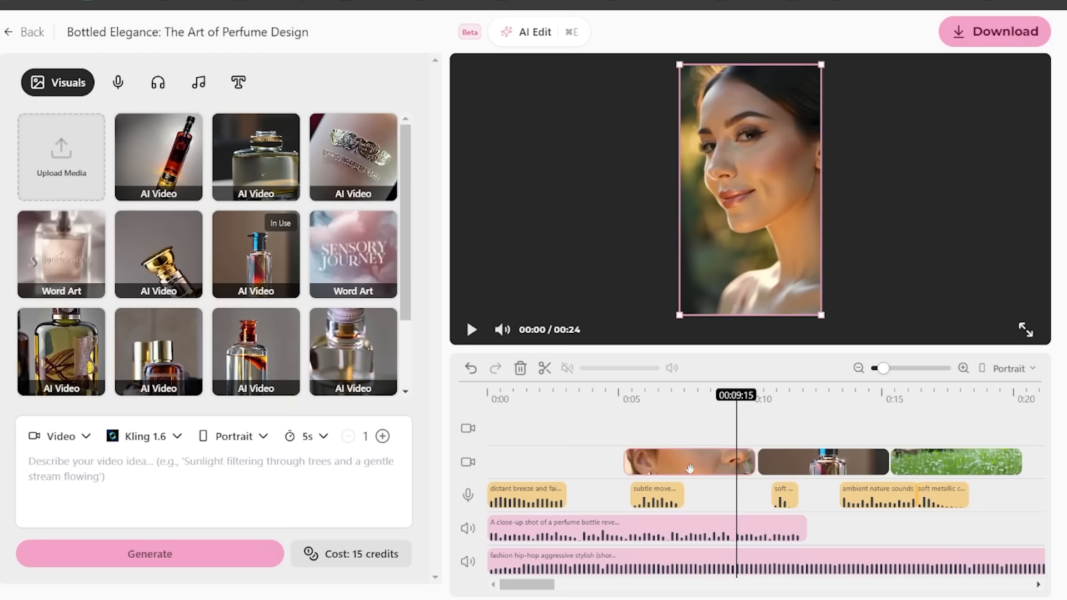
Remove the woman's face clip from the timeline and move the blue-capped bottle clip to the start of the video track
key("Delete")
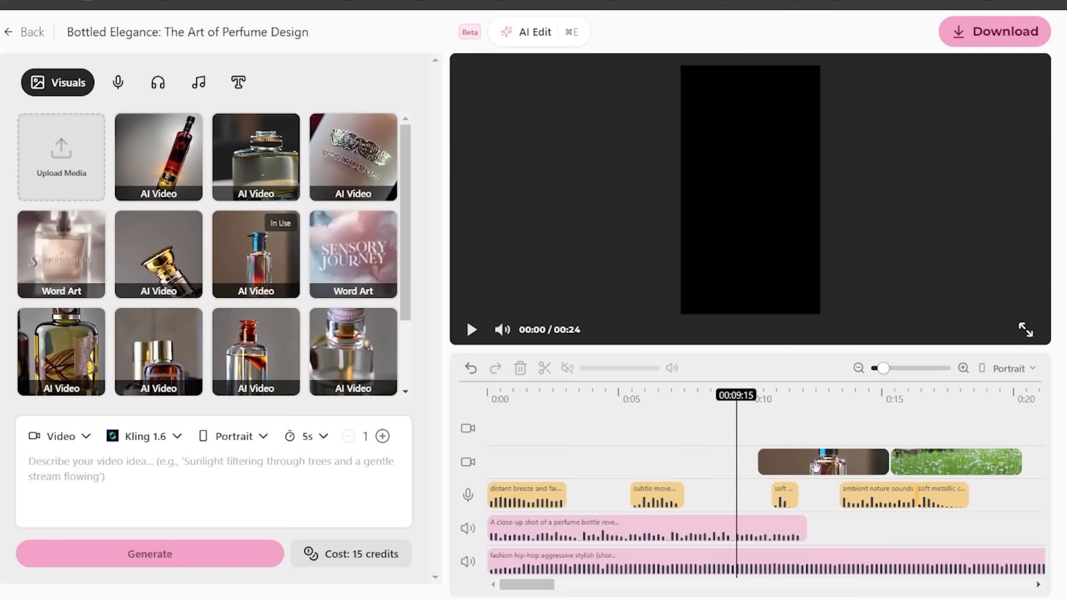
left_click_drag(815, 469, 557, 468)
left_click_drag(717, 396, 719, 399)
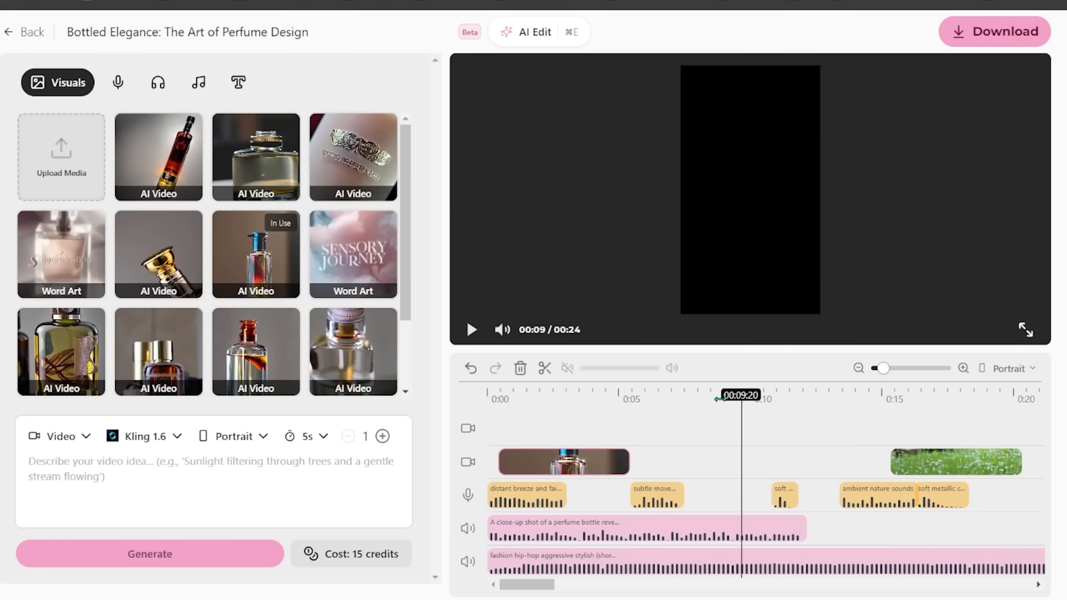
Place the woman's face, garden and golden-lit bottle clips in that order behind the blue-capped bottle clip on the video track
left_click_drag(406, 317, 405, 408)
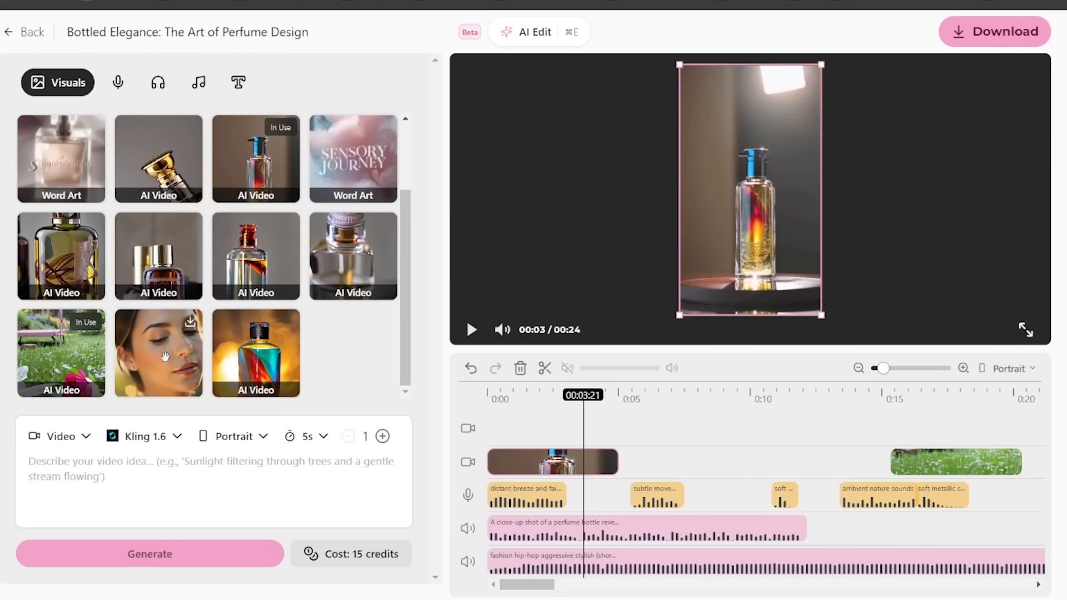
left_click_drag(165, 357, 673, 463)
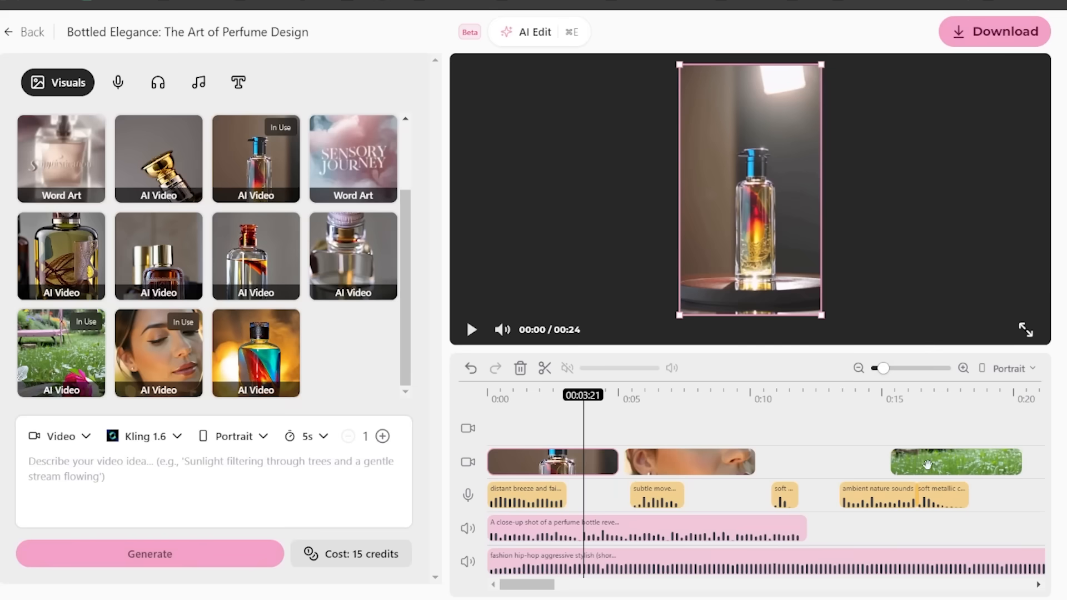
left_click_drag(927, 465, 795, 465)
left_click_drag(257, 354, 906, 461)
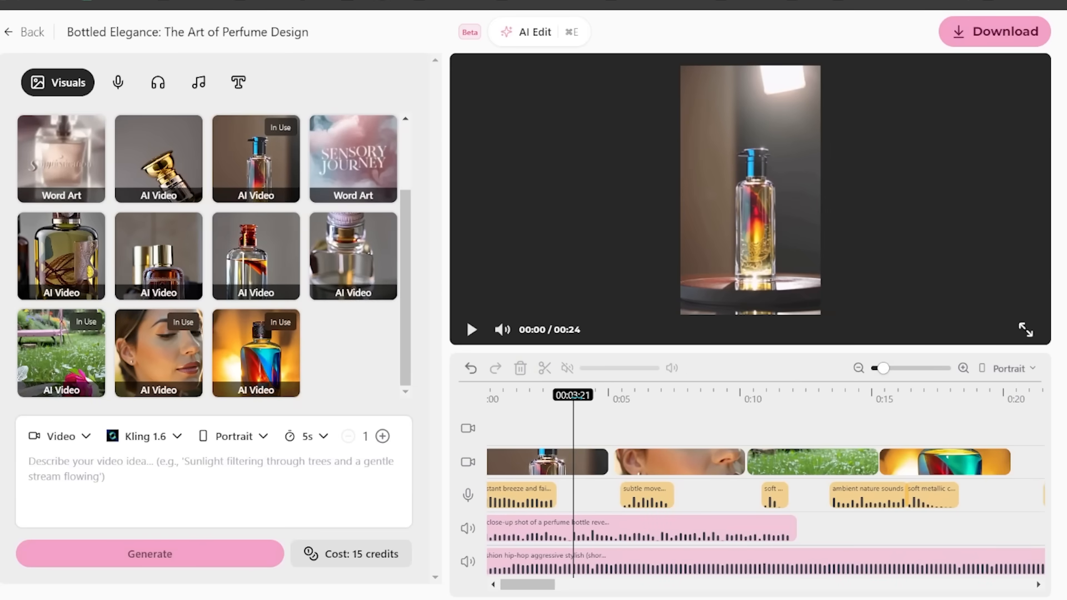
Scrub through the timeline to review the new sequence of clips
left_click_drag(577, 397, 777, 410)
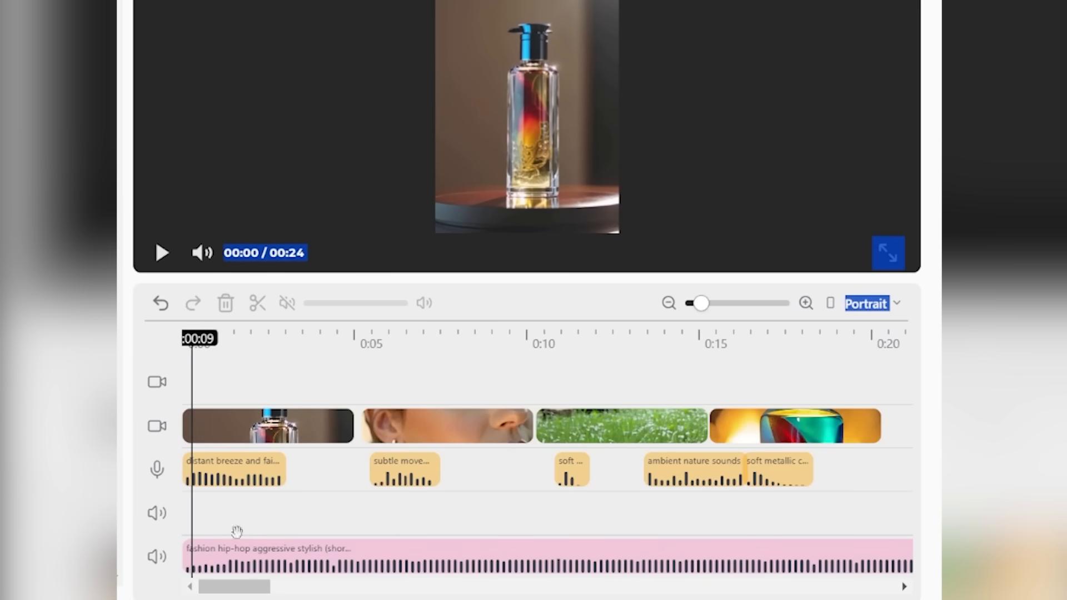
left_click(288, 425)
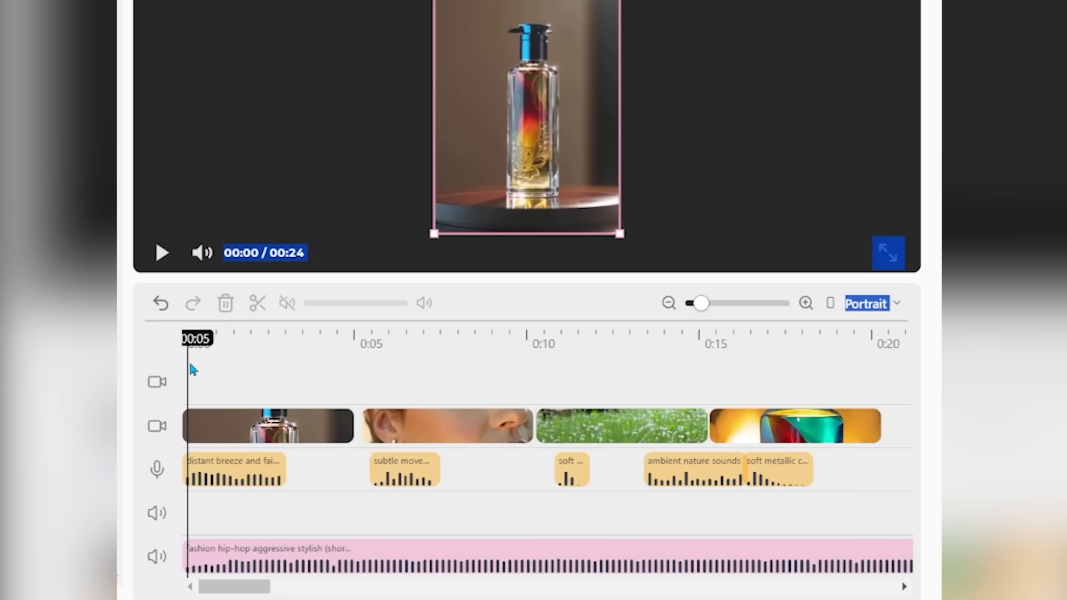
left_click_drag(189, 360, 398, 405)
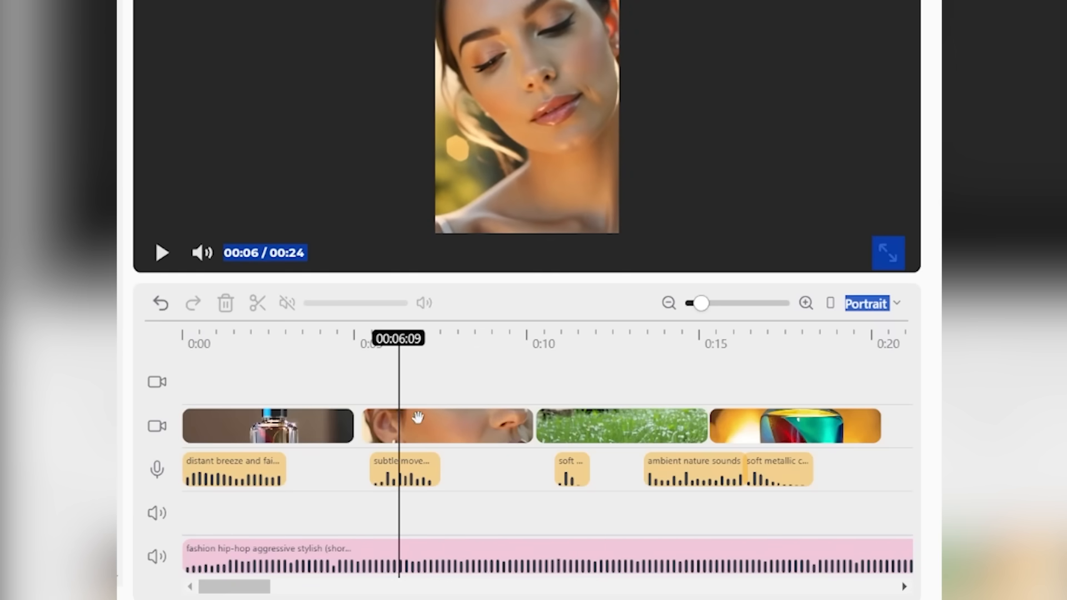
left_click_drag(402, 401, 580, 402)
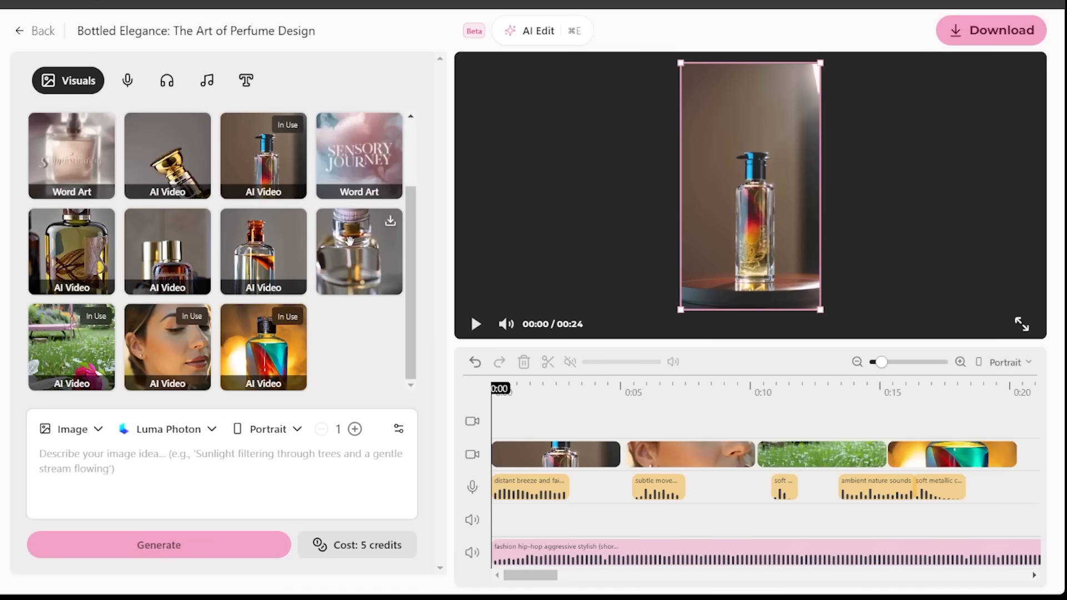
Preview the blue-capped bottle clip from the media library in full screen and return to the editor
left_click(267, 159)
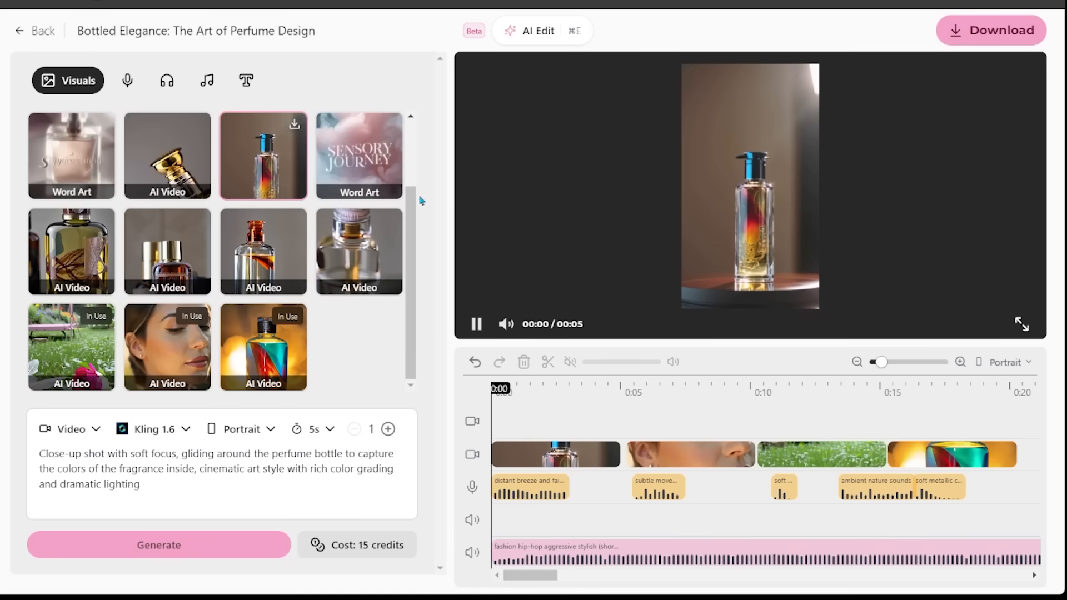
left_click(1021, 324)
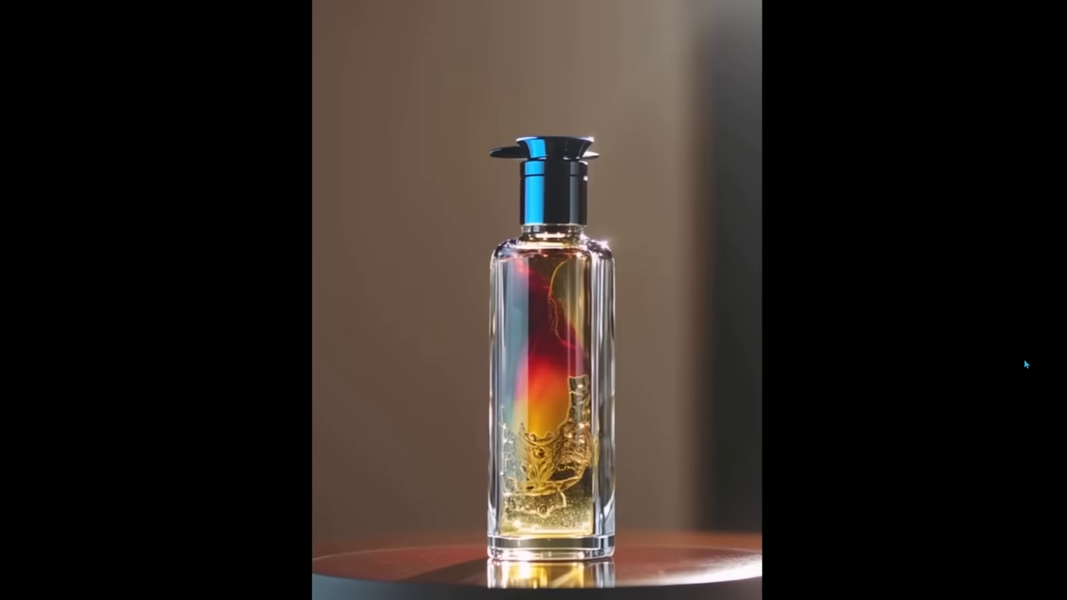
key("Escape")
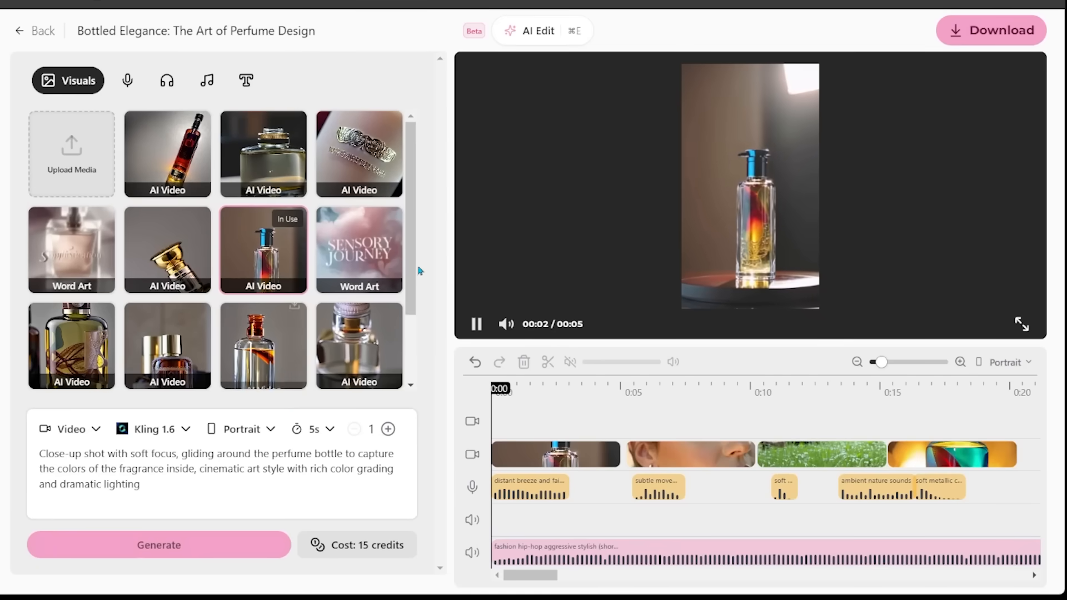
left_click_drag(411, 248, 408, 353)
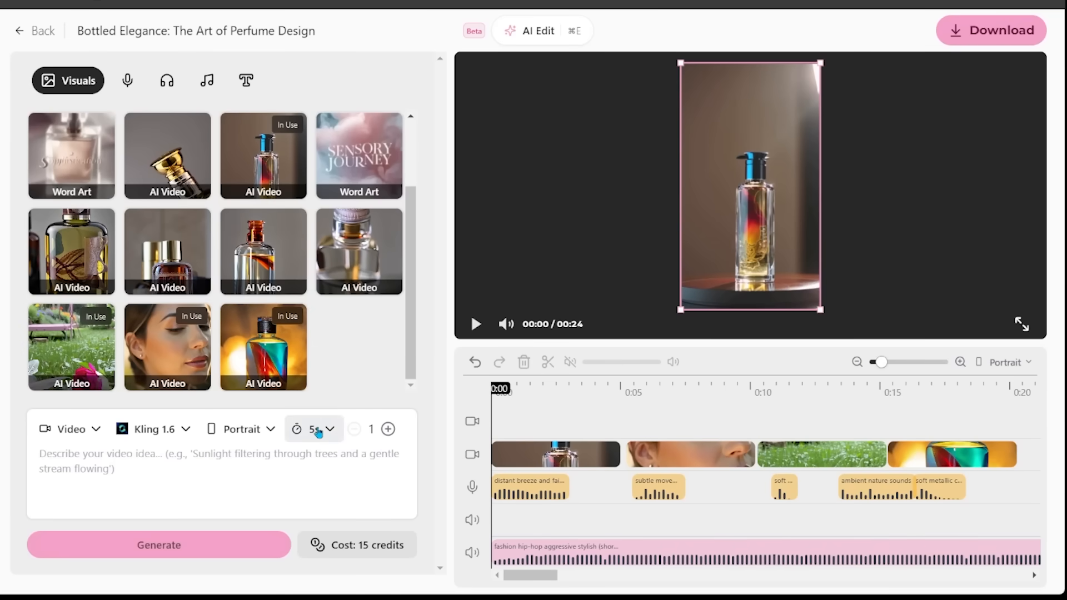
Examine the aspect ratio and media type options for generating a new visual
left_click(221, 431)
left_click(227, 432)
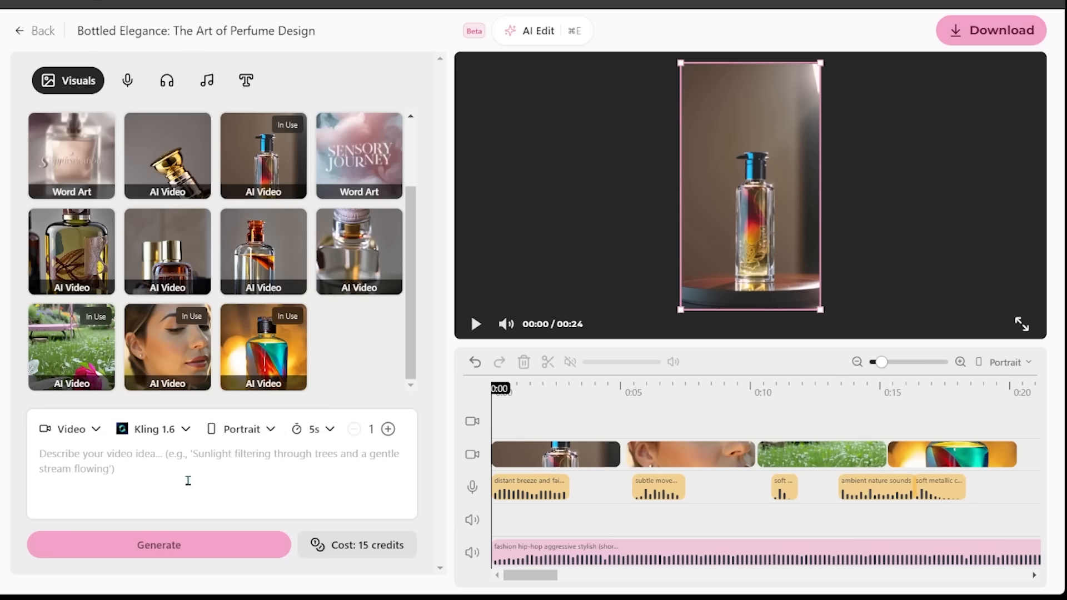
left_click(75, 432)
left_click(166, 470)
Look through the project's voiceovers, sound effects and music
left_click(127, 87)
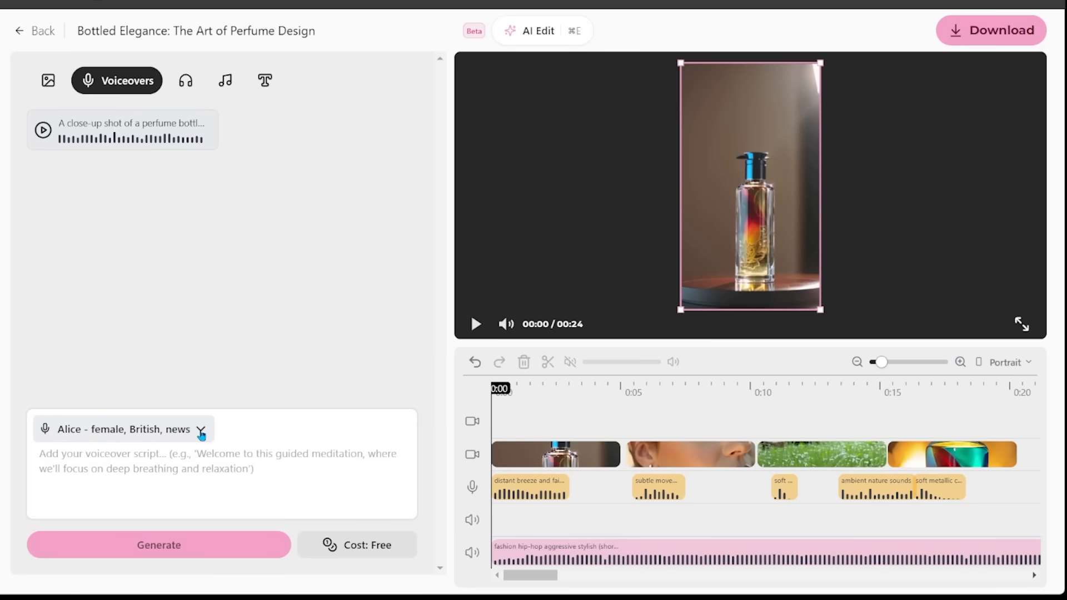
left_click(189, 82)
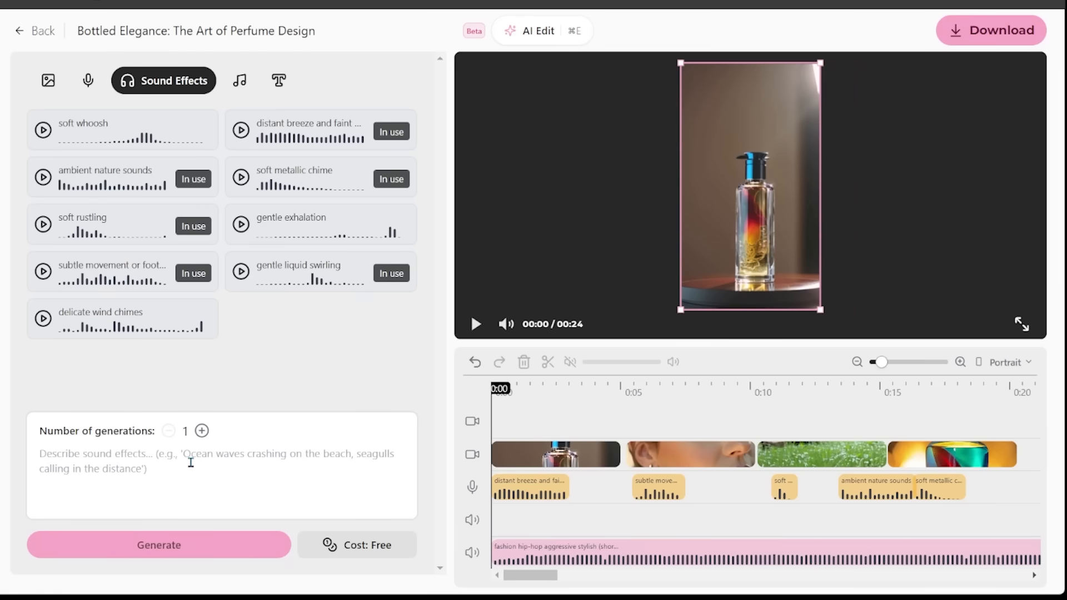
left_click(240, 80)
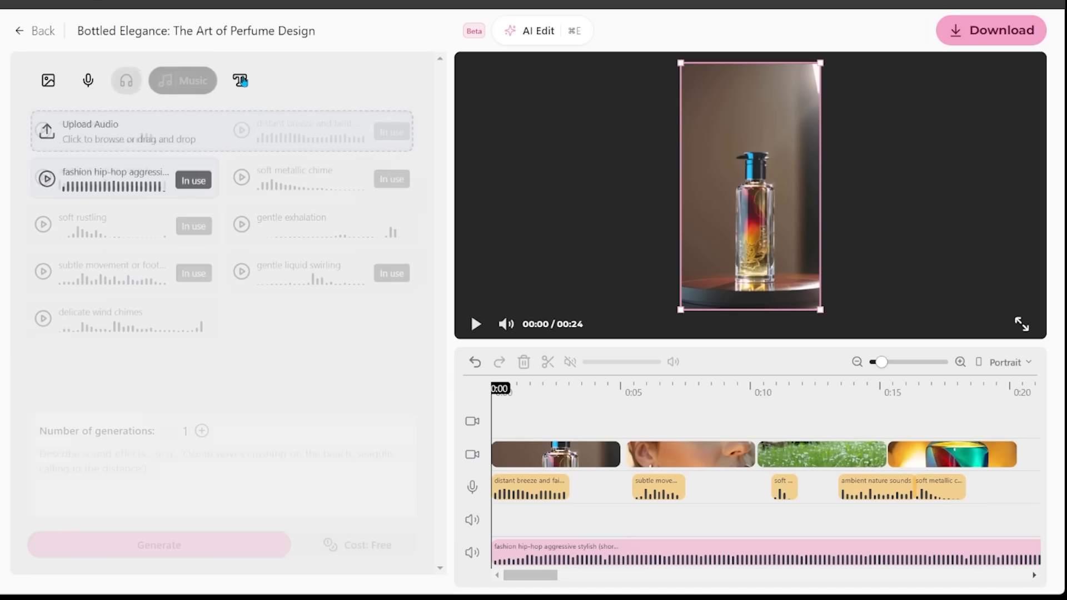
Turn on caption display to examine the caption style settings, turn it off again and return to the visuals library
left_click(243, 80)
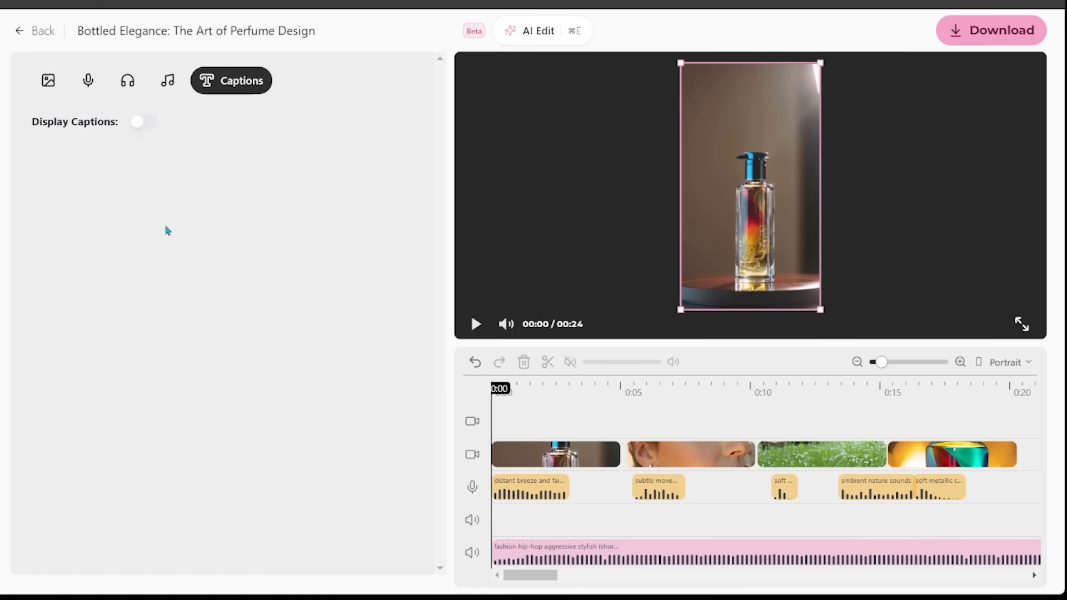
left_click(143, 125)
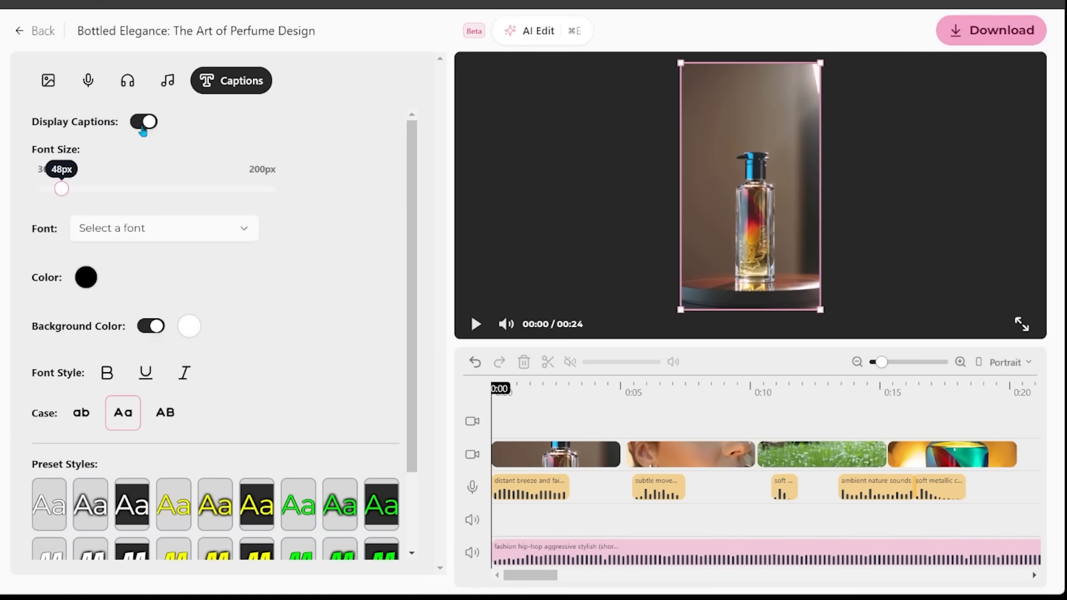
left_click(143, 123)
left_click(49, 81)
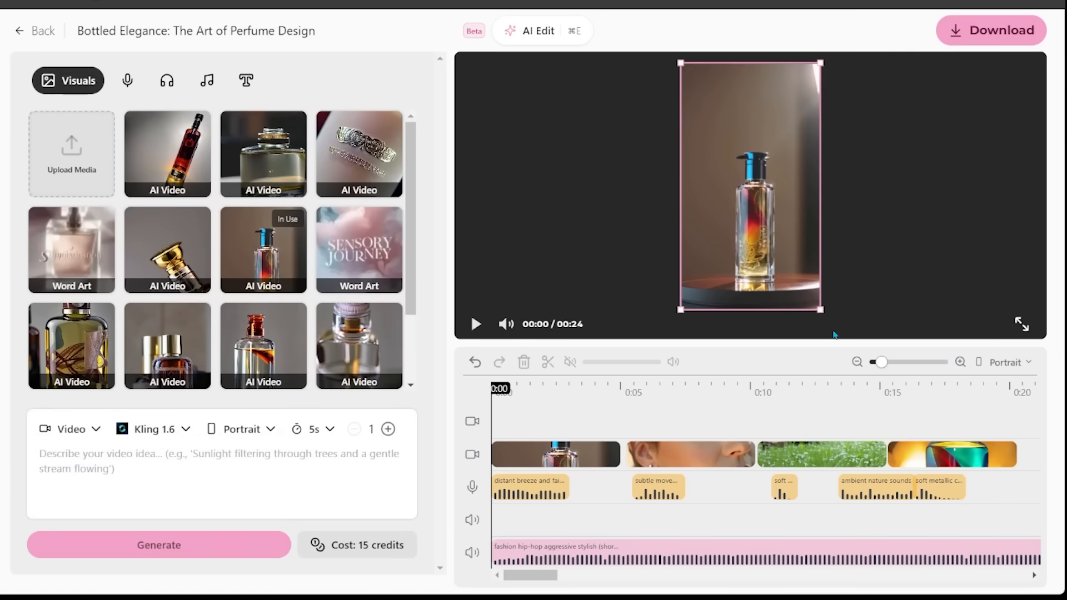